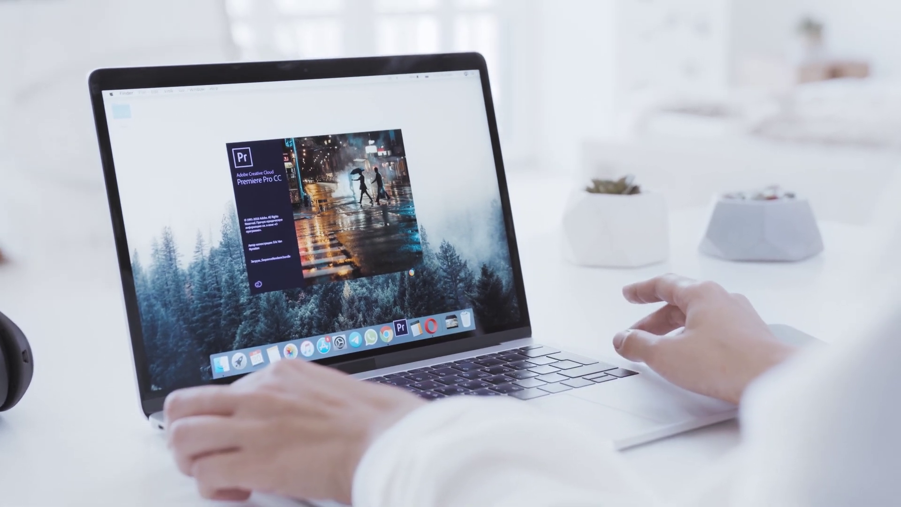
Step: Check the Wi-Fi, battery and notification indicators, then show the Acessórios applications
{"action": "left_click", "coordinate": [804, 6]}
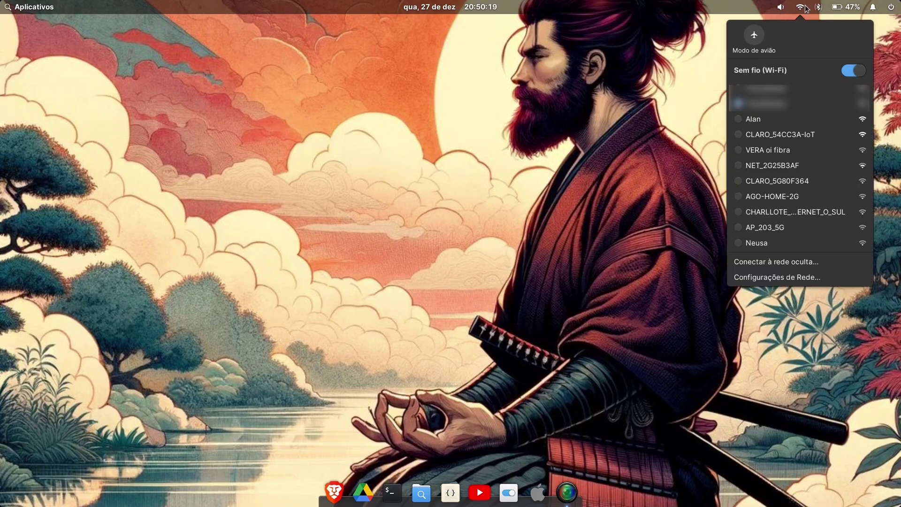
{"action": "mouse_move", "coordinate": [818, 7]}
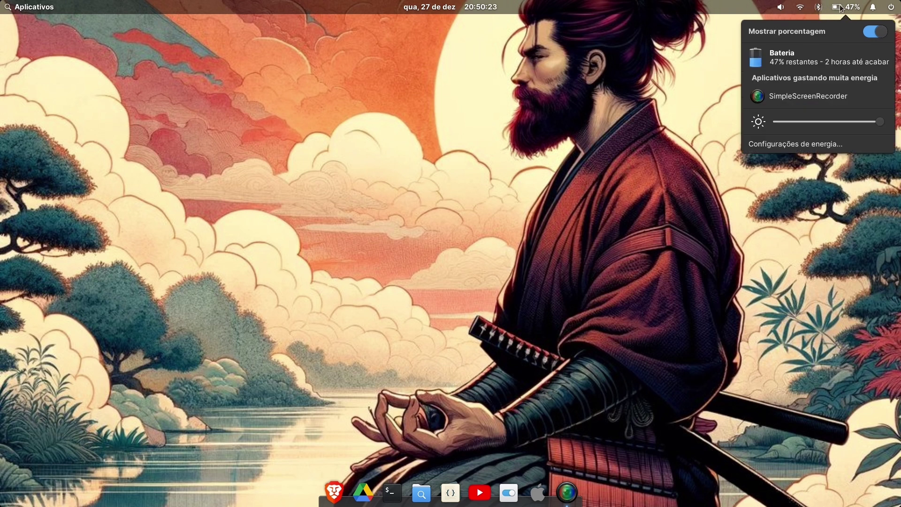
{"action": "mouse_move", "coordinate": [872, 8]}
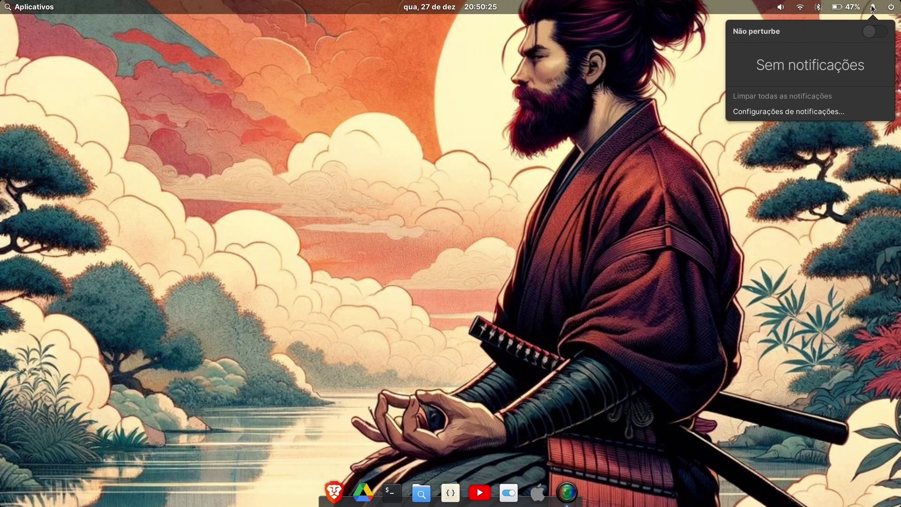
{"action": "mouse_move", "coordinate": [30, 10]}
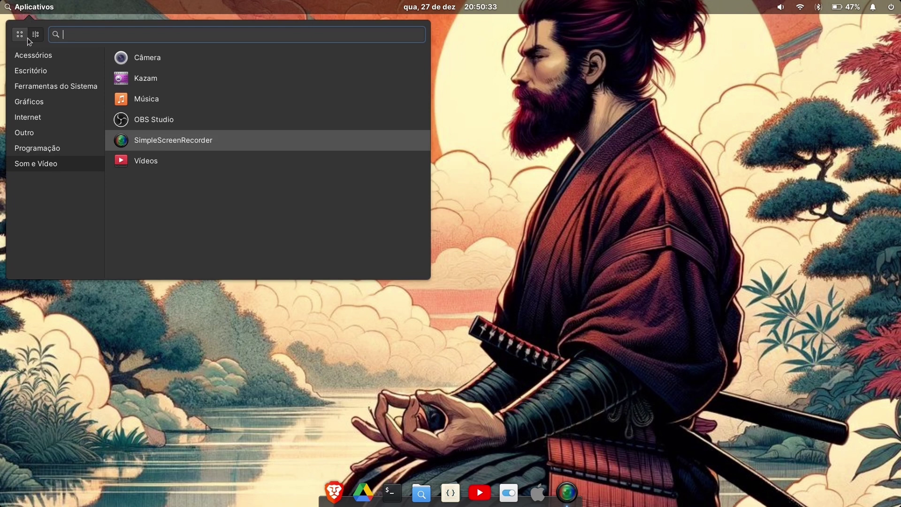
{"action": "left_click", "coordinate": [32, 59]}
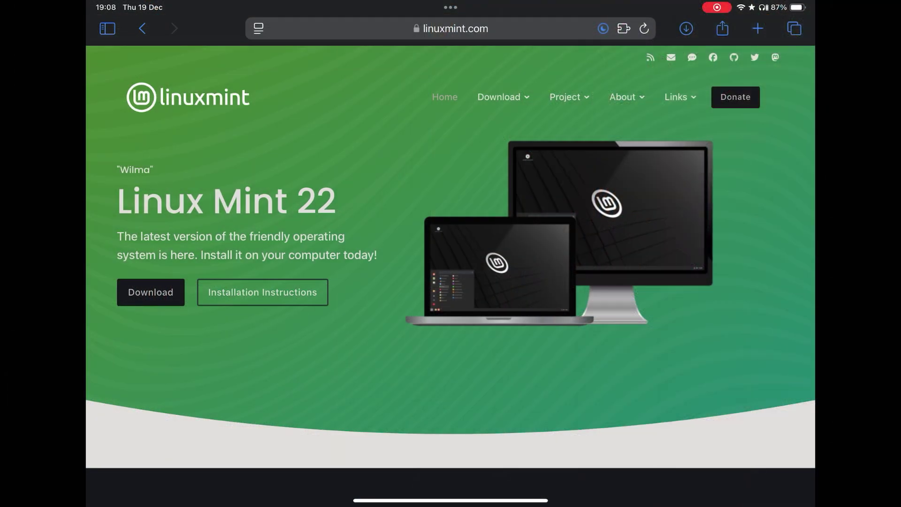
Step: Scroll the linuxmint.com homepage past Features and Why choose Linux Mint to the FAQ
{"action": "scroll", "coordinate": [451, 254], "scroll_direction": "down", "scroll_amount": 7}
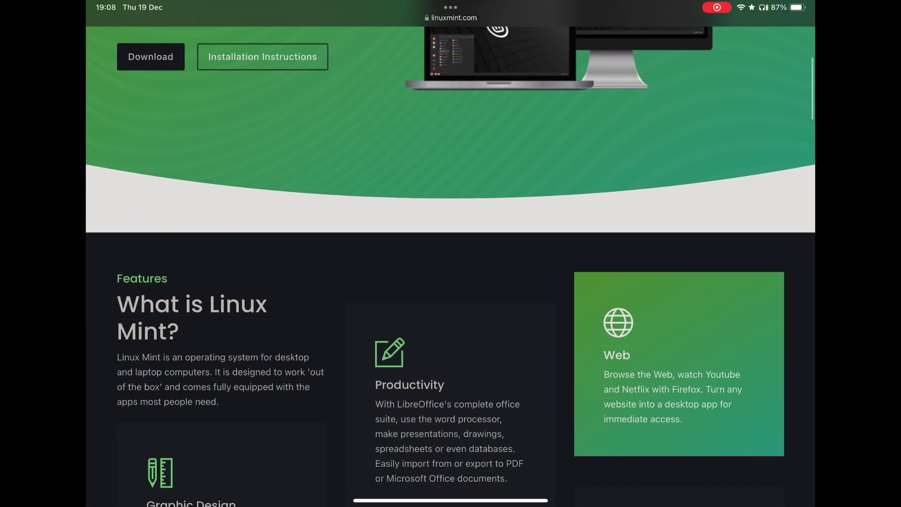
{"action": "scroll", "coordinate": [450, 282], "scroll_direction": "down", "scroll_amount": 4}
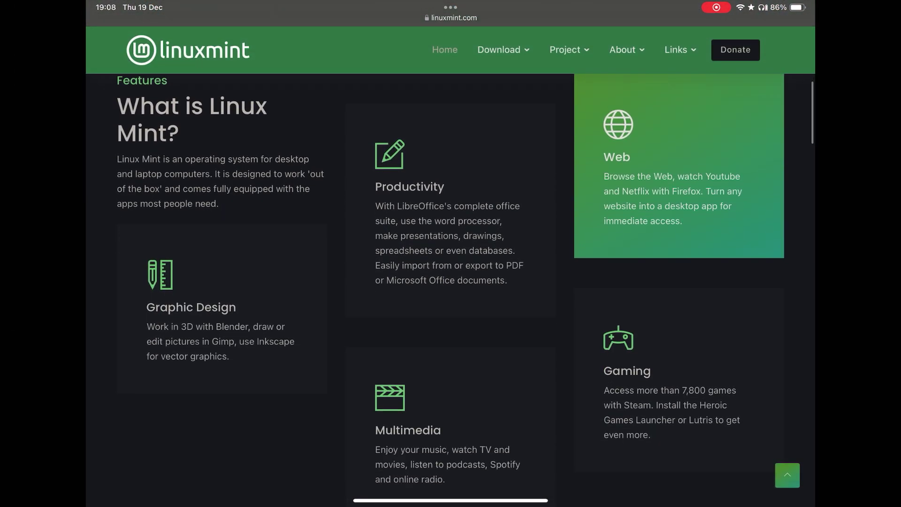
{"action": "scroll", "coordinate": [450, 281], "scroll_direction": "down", "scroll_amount": 6}
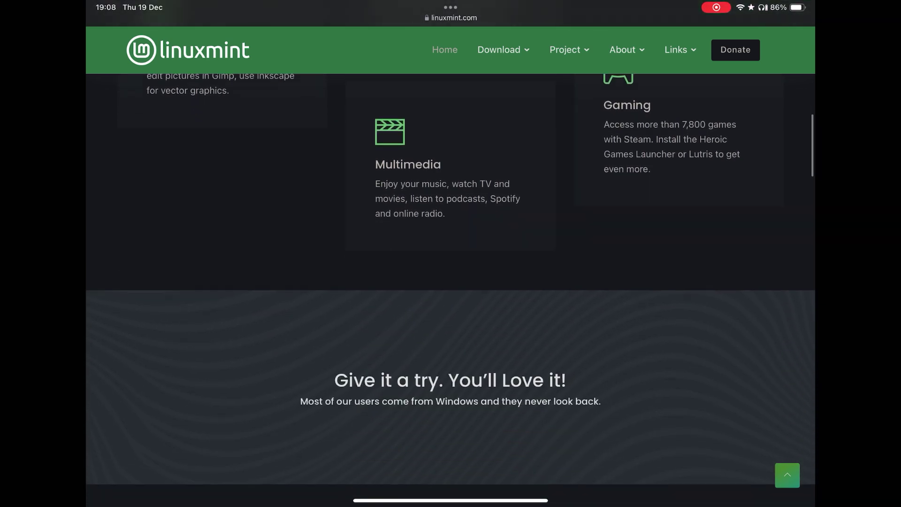
{"action": "scroll", "coordinate": [451, 282], "scroll_direction": "down", "scroll_amount": 5}
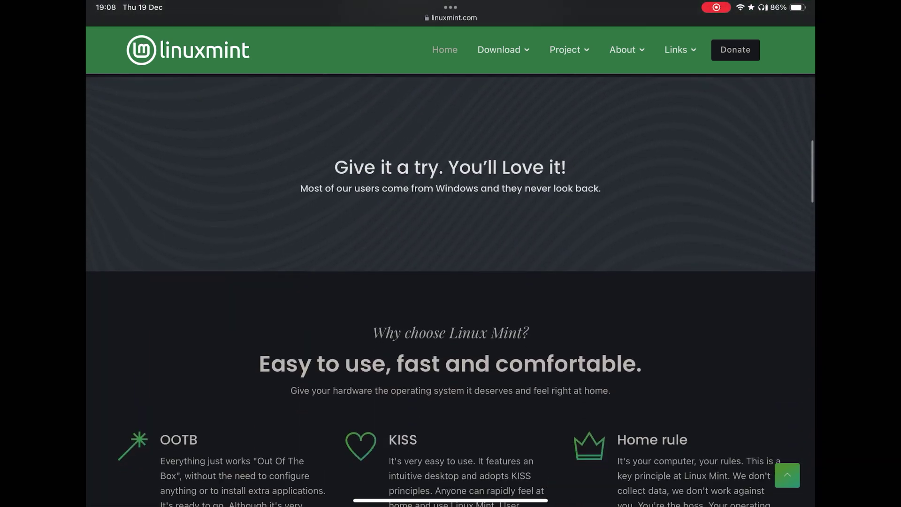
{"action": "scroll", "coordinate": [451, 279], "scroll_direction": "down", "scroll_amount": 4}
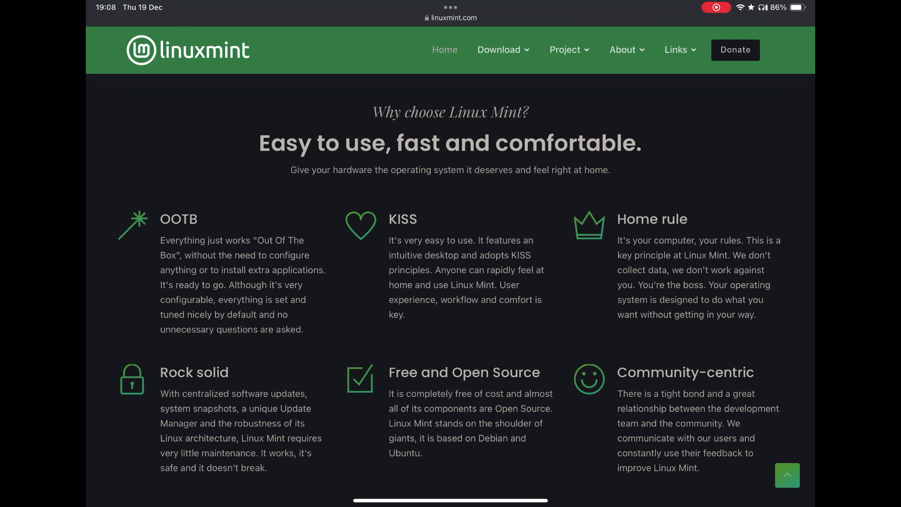
{"action": "scroll", "coordinate": [450, 282], "scroll_direction": "down", "scroll_amount": 4}
{"action": "scroll", "coordinate": [451, 282], "scroll_direction": "down", "scroll_amount": 6}
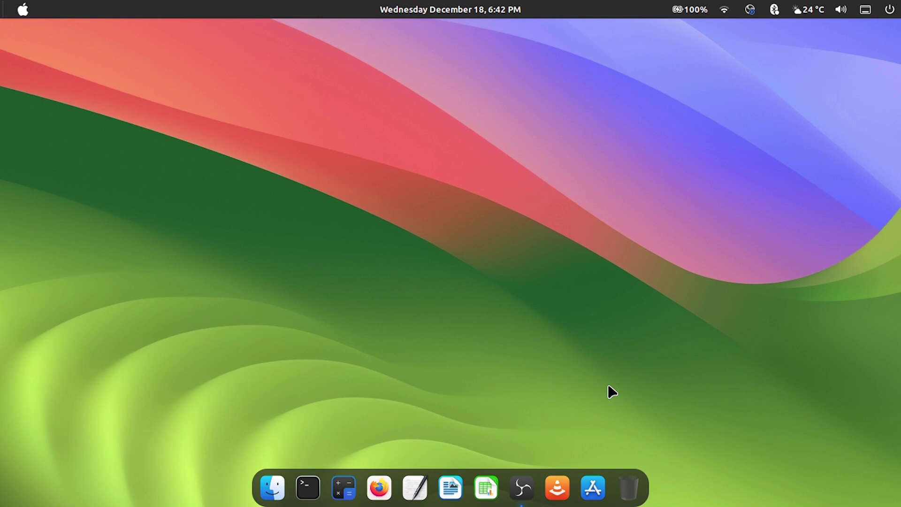
{"action": "right_click", "coordinate": [455, 301]}
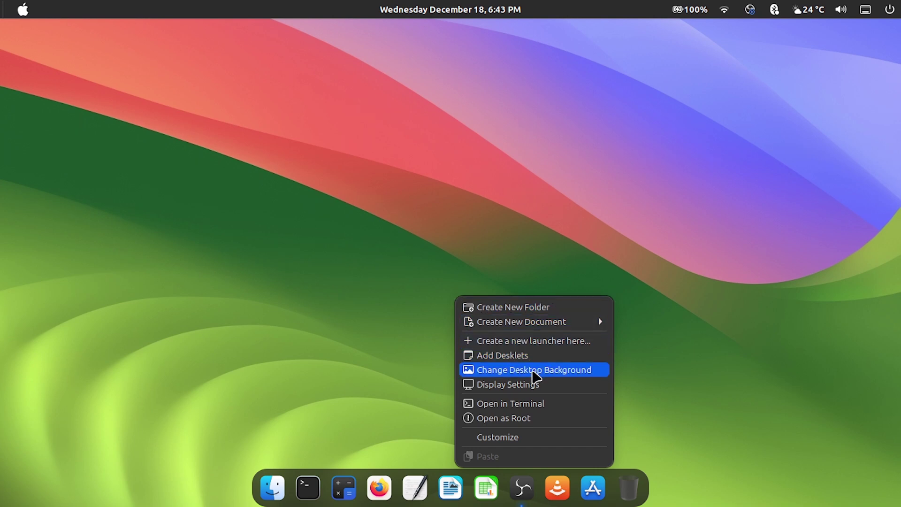
{"action": "left_click", "coordinate": [533, 373]}
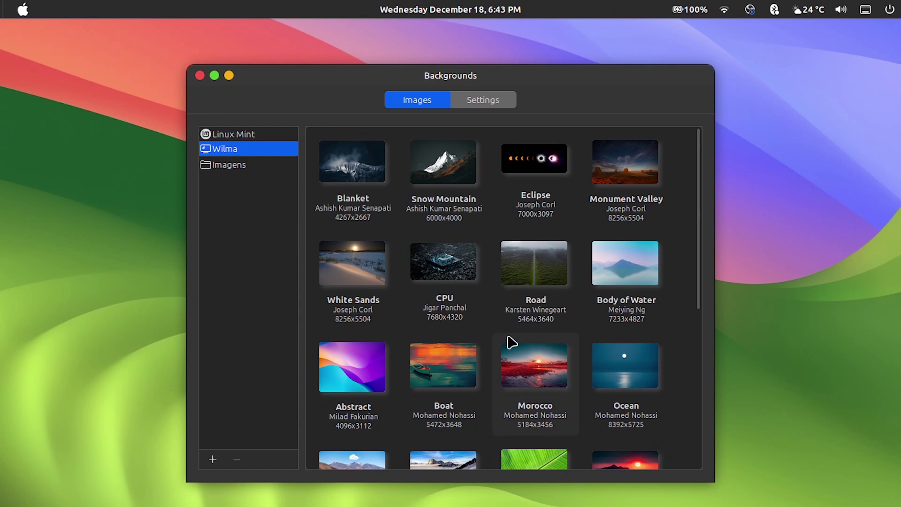
{"action": "scroll", "coordinate": [679, 276], "scroll_direction": "down", "scroll_amount": 5}
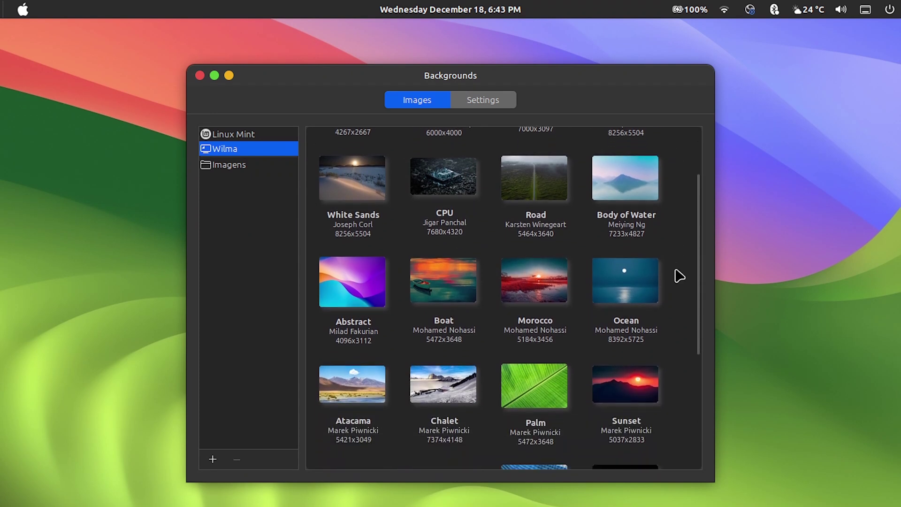
{"action": "key", "text": "alt+F4"}
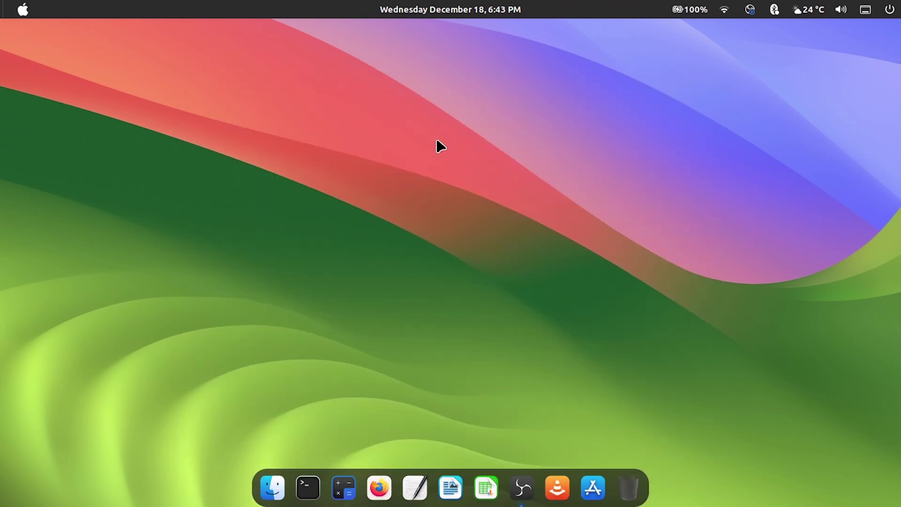
{"action": "left_click", "coordinate": [454, 14]}
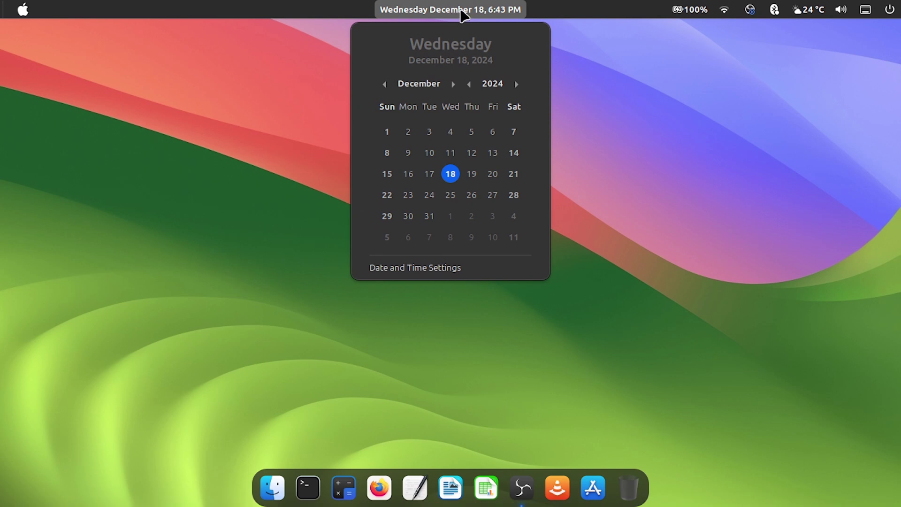
{"action": "left_click", "coordinate": [695, 12]}
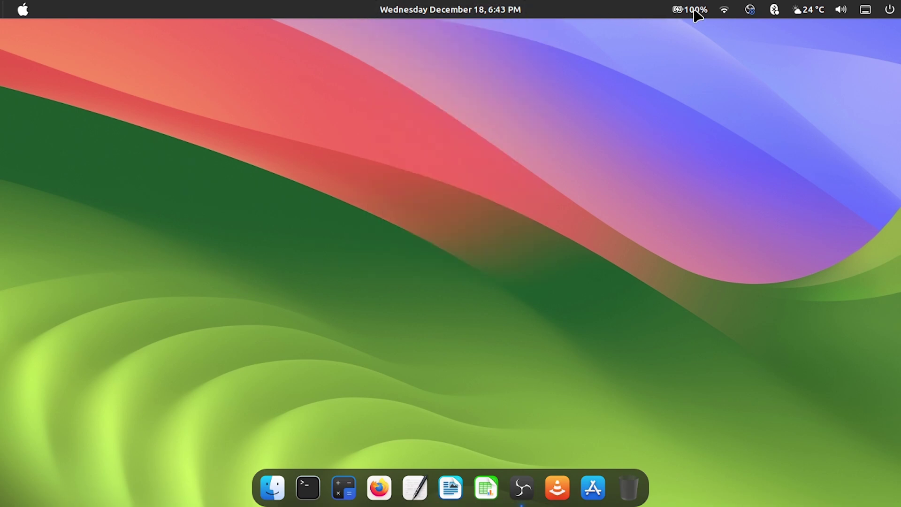
{"action": "left_click", "coordinate": [697, 13]}
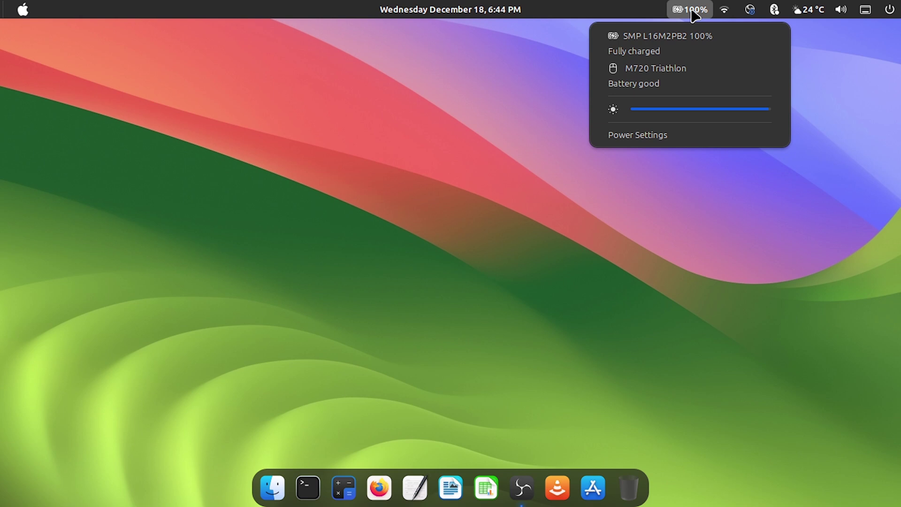
{"action": "left_click", "coordinate": [775, 11]}
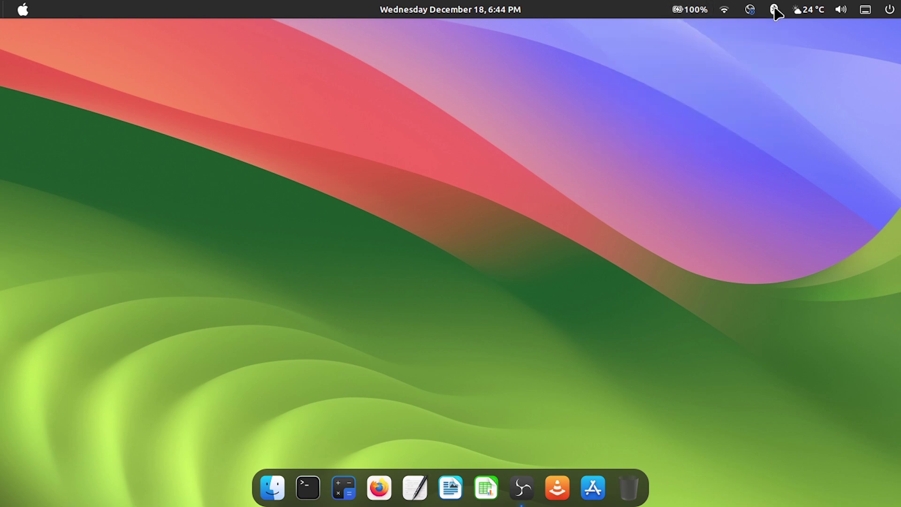
{"action": "left_click", "coordinate": [804, 14]}
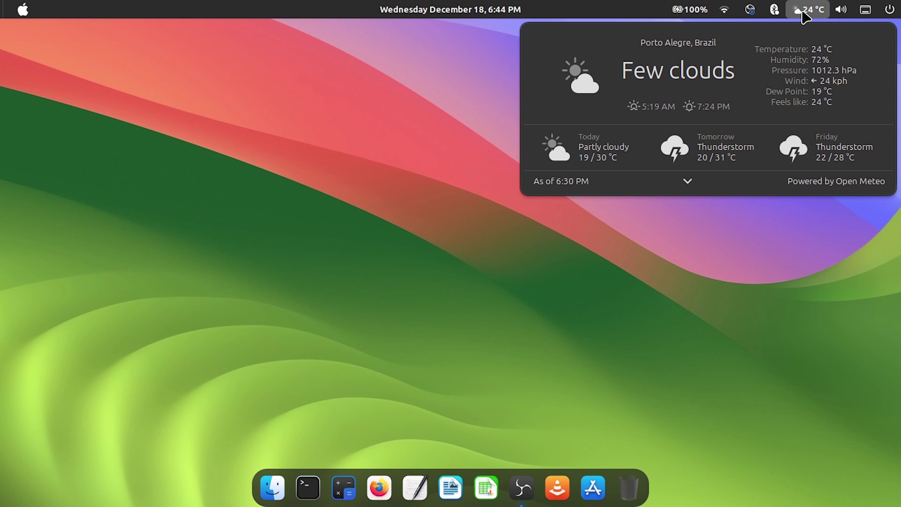
{"action": "left_click", "coordinate": [847, 13]}
{"action": "left_click", "coordinate": [848, 14]}
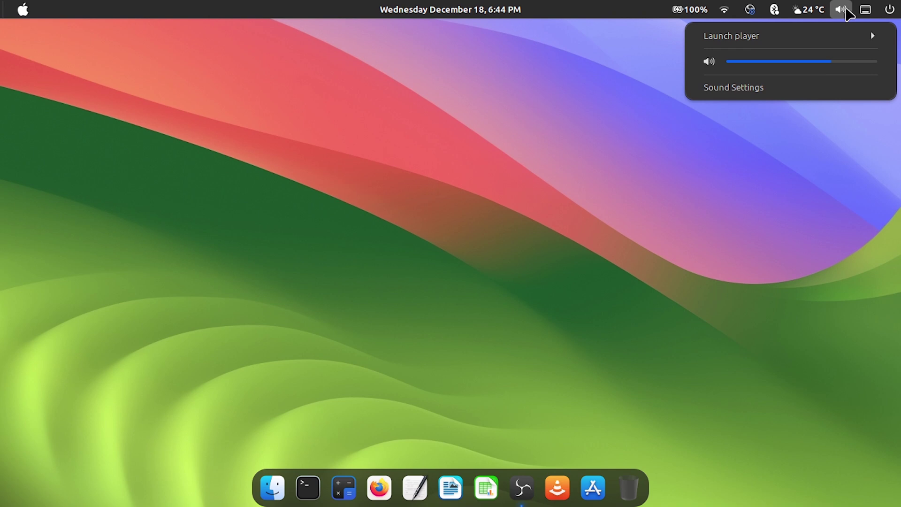
{"action": "left_click", "coordinate": [849, 124]}
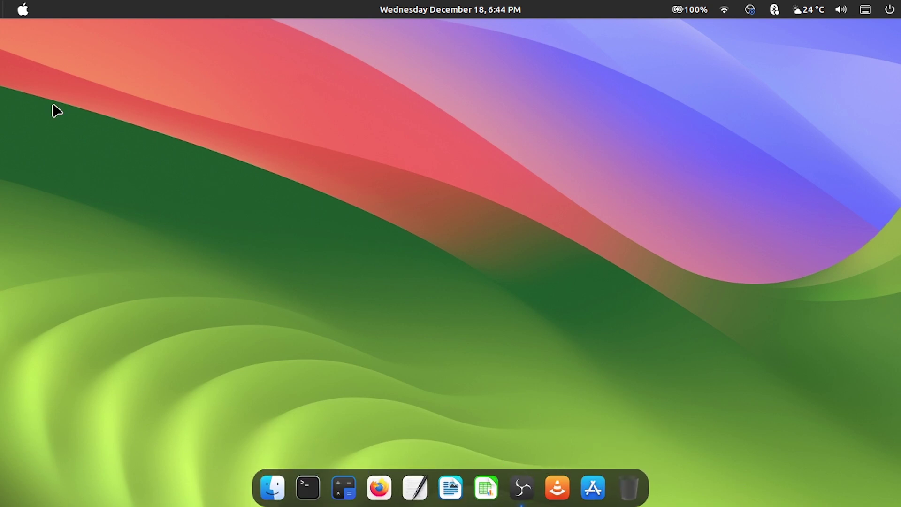
Step: Browse the full applications list, dismiss it, and close the Home folder window
{"action": "left_click", "coordinate": [22, 9]}
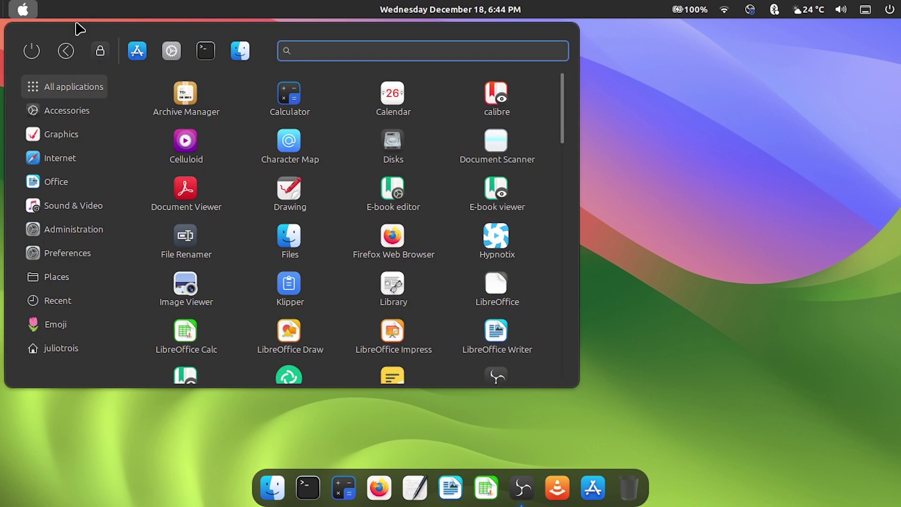
{"action": "scroll", "coordinate": [556, 132], "scroll_direction": "down", "scroll_amount": 5}
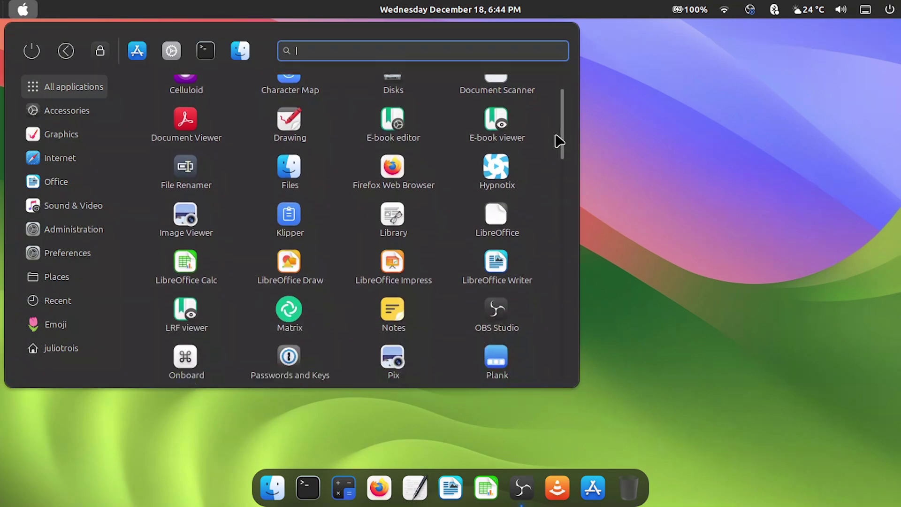
{"action": "scroll", "coordinate": [560, 140], "scroll_direction": "down", "scroll_amount": 6}
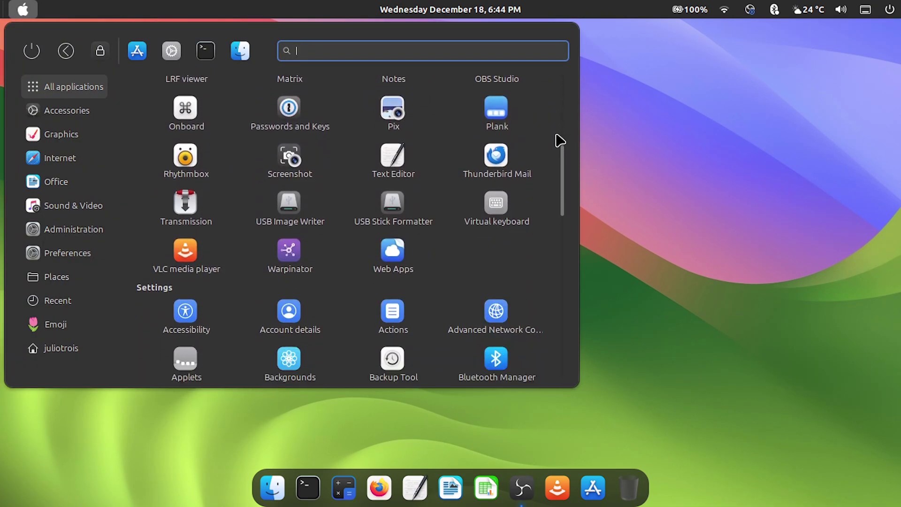
{"action": "scroll", "coordinate": [561, 140], "scroll_direction": "down", "scroll_amount": 2}
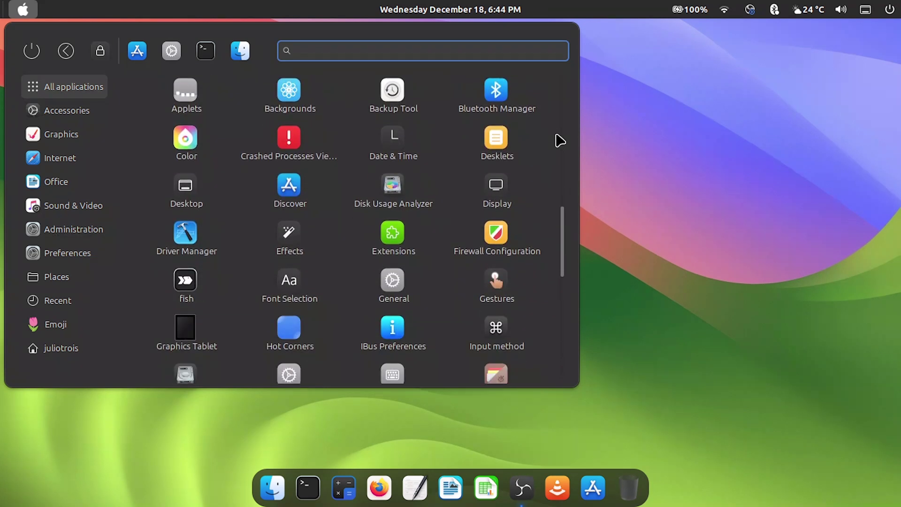
{"action": "scroll", "coordinate": [557, 139], "scroll_direction": "down", "scroll_amount": 3}
{"action": "left_click", "coordinate": [277, 493]}
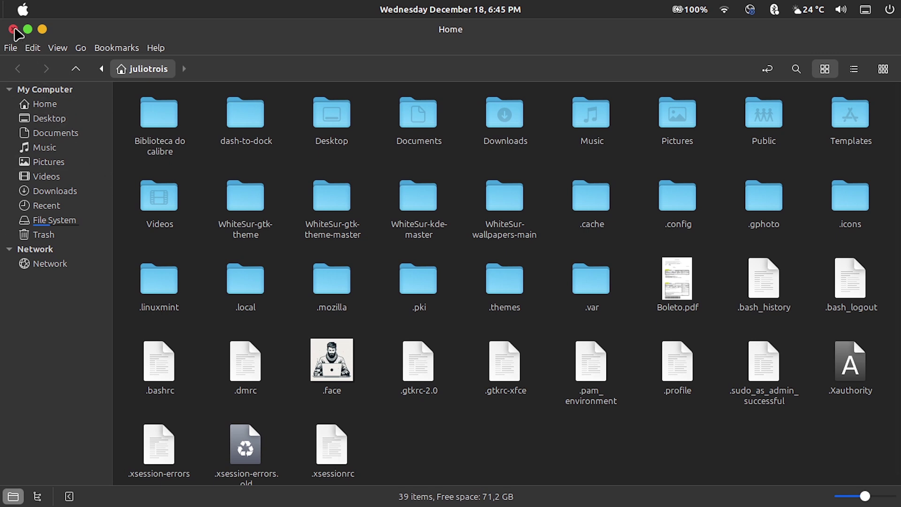
{"action": "left_click", "coordinate": [13, 30]}
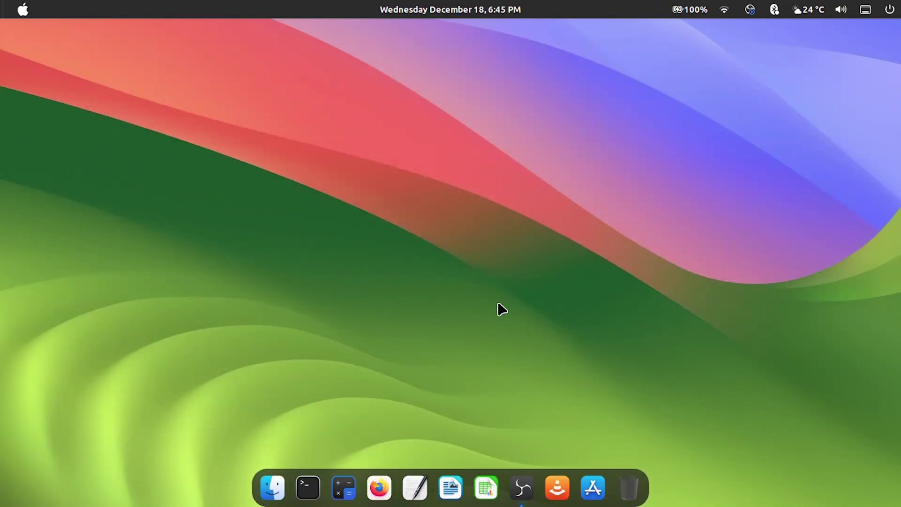
Step: Open the panel's Applets settings, scroll the Manage list, and browse downloadable applets by popularity
{"action": "right_click", "coordinate": [582, 9]}
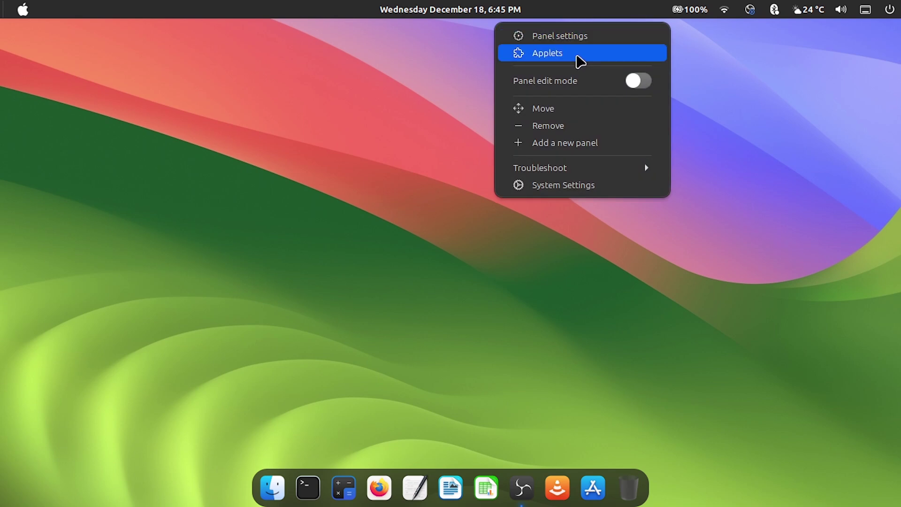
{"action": "left_click", "coordinate": [581, 60]}
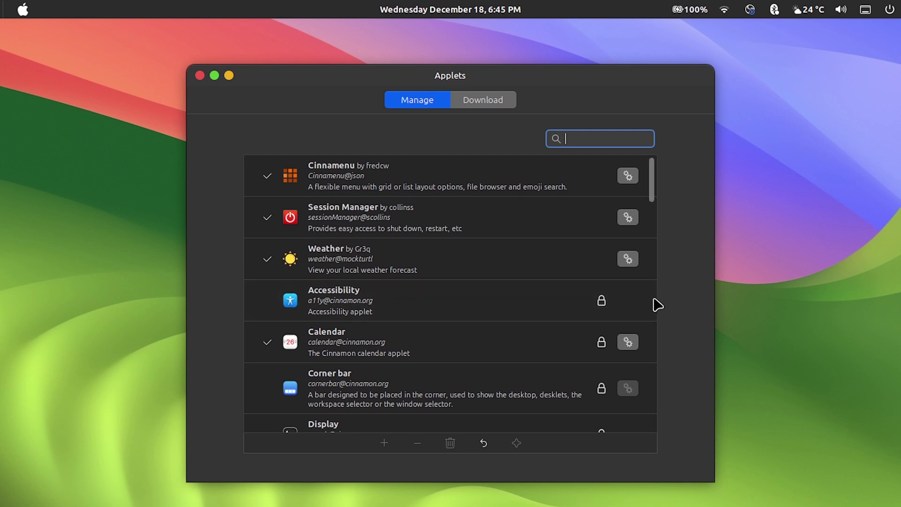
{"action": "scroll", "coordinate": [656, 302], "scroll_direction": "down", "scroll_amount": 1}
{"action": "scroll", "coordinate": [656, 305], "scroll_direction": "down", "scroll_amount": 4}
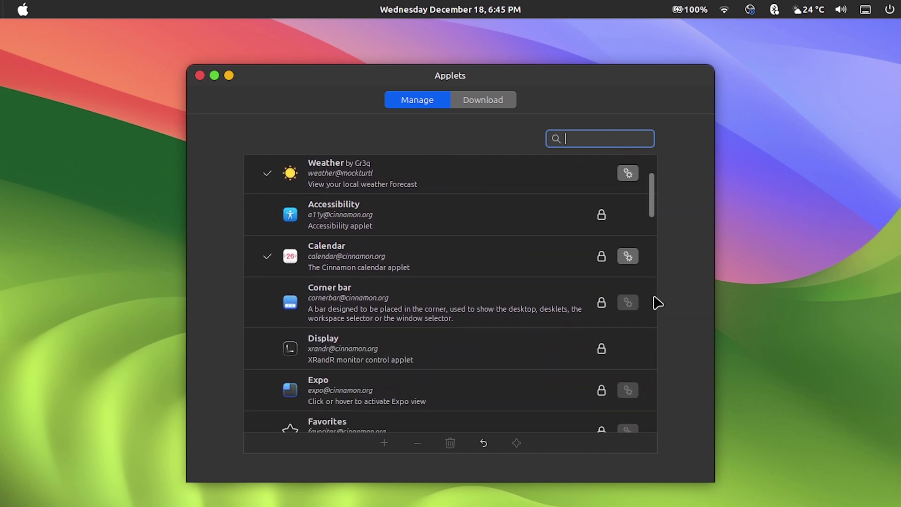
{"action": "scroll", "coordinate": [658, 303], "scroll_direction": "down", "scroll_amount": 4}
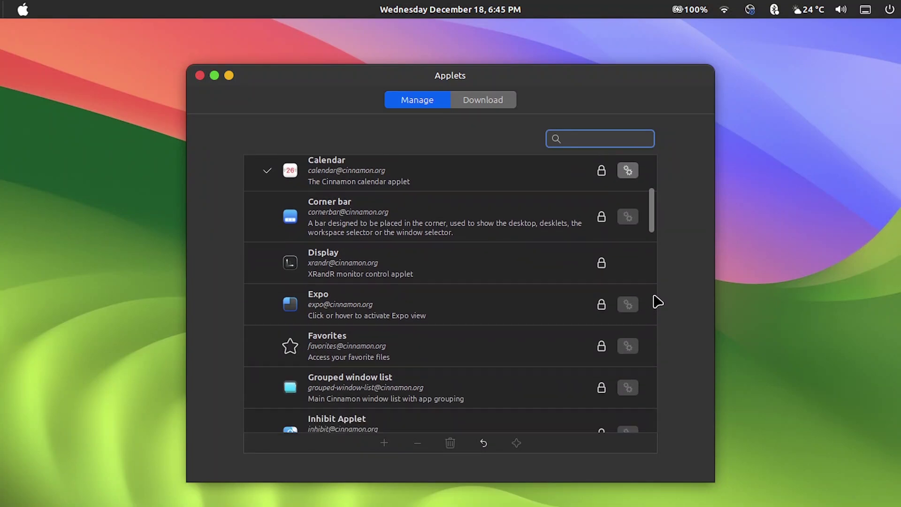
{"action": "scroll", "coordinate": [658, 302], "scroll_direction": "down", "scroll_amount": 4}
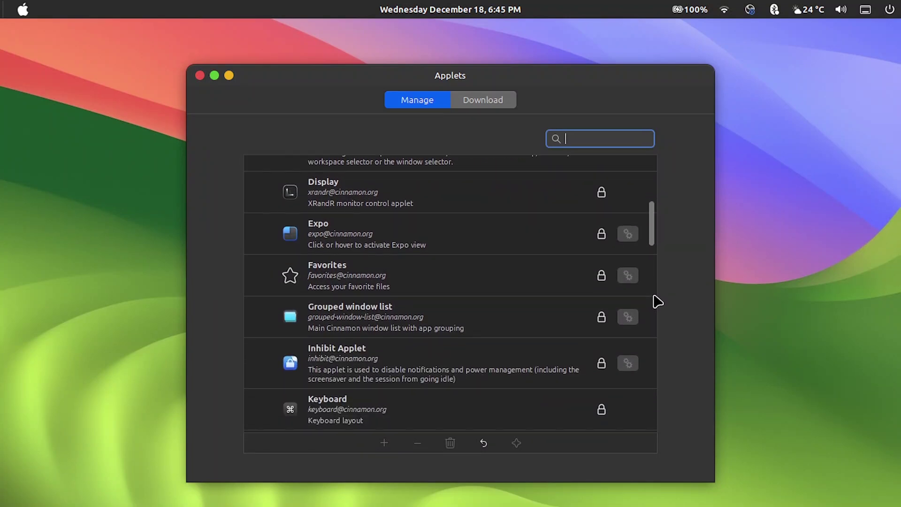
{"action": "left_click", "coordinate": [486, 99]}
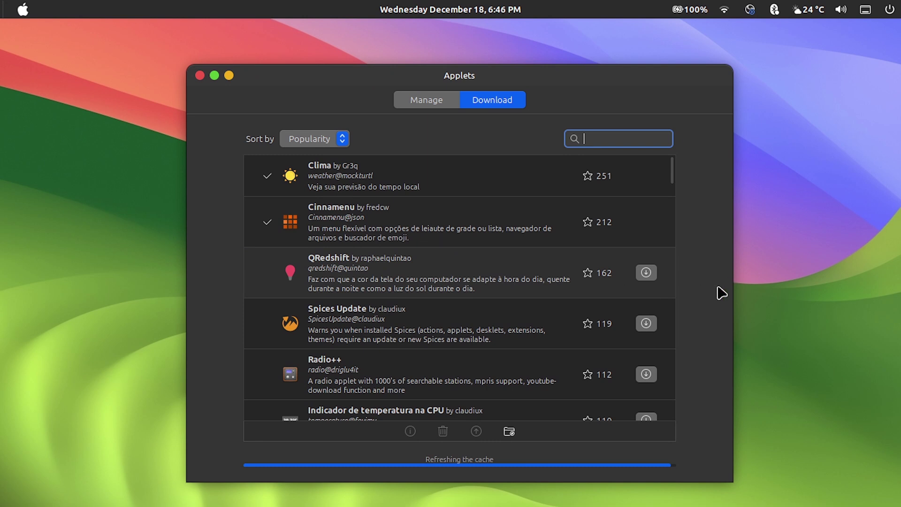
{"action": "scroll", "coordinate": [591, 231], "scroll_direction": "down", "scroll_amount": 12}
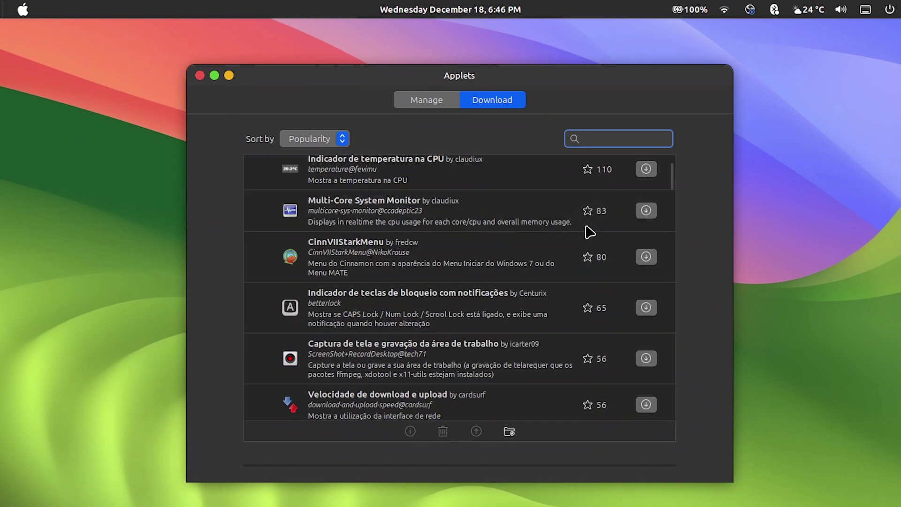
Step: Close the Applets window, then open and close the top panel's settings
{"action": "key", "text": "alt+F4"}
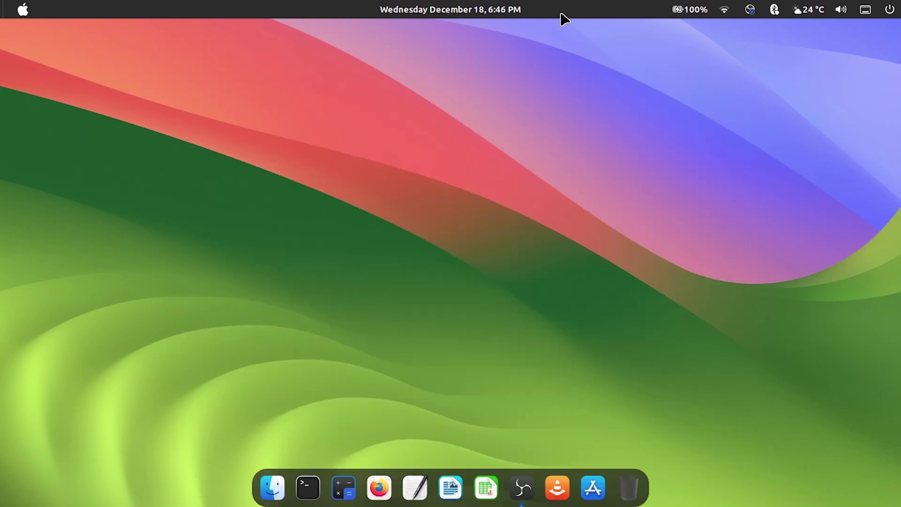
{"action": "right_click", "coordinate": [564, 18]}
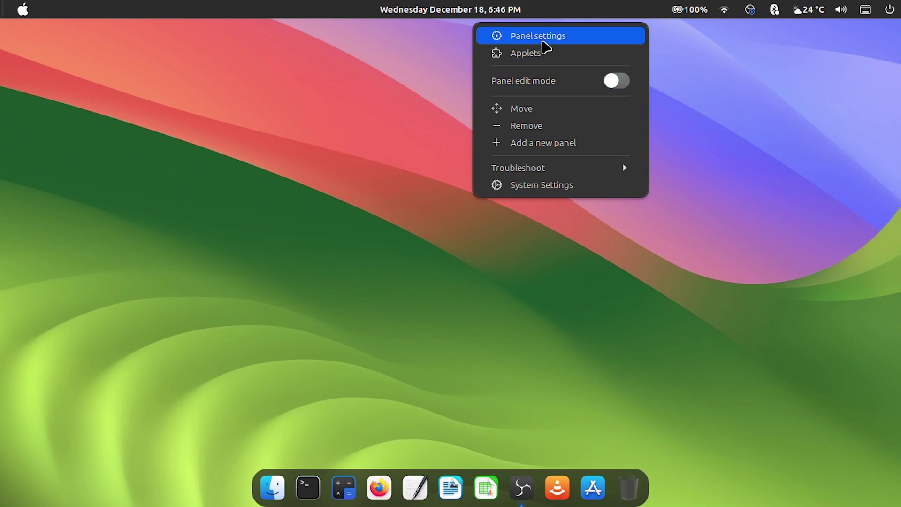
{"action": "left_click", "coordinate": [545, 38]}
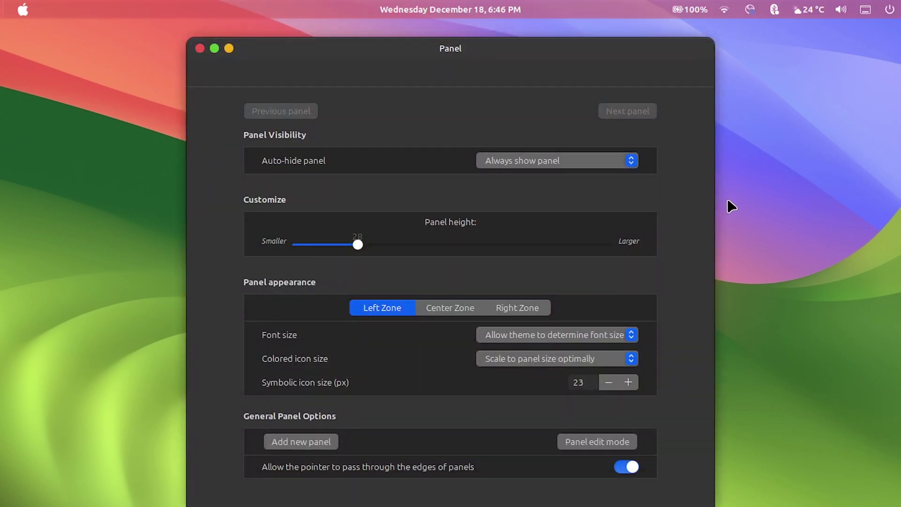
{"action": "key", "text": "alt+F4"}
Step: Enable panel edit mode and move the Wi-Fi indicator next to the battery
{"action": "right_click", "coordinate": [606, 18]}
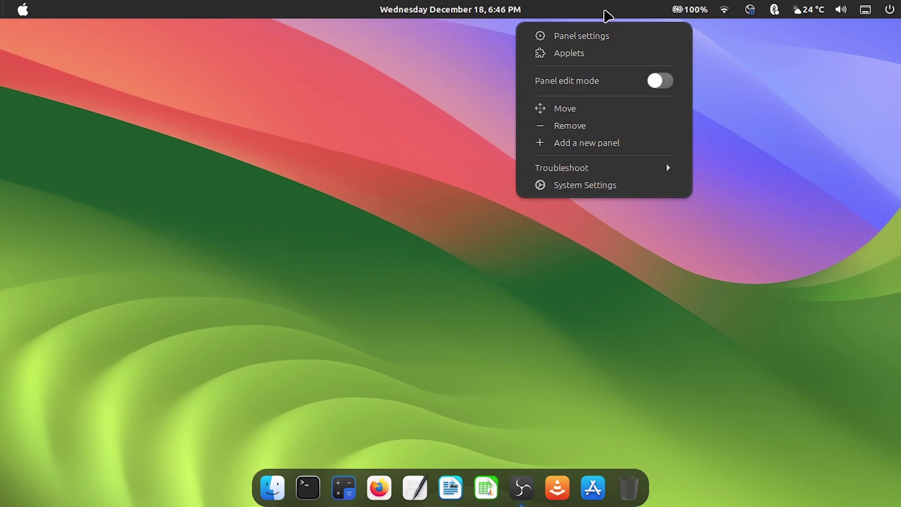
{"action": "left_click", "coordinate": [647, 83]}
{"action": "left_click", "coordinate": [758, 105]}
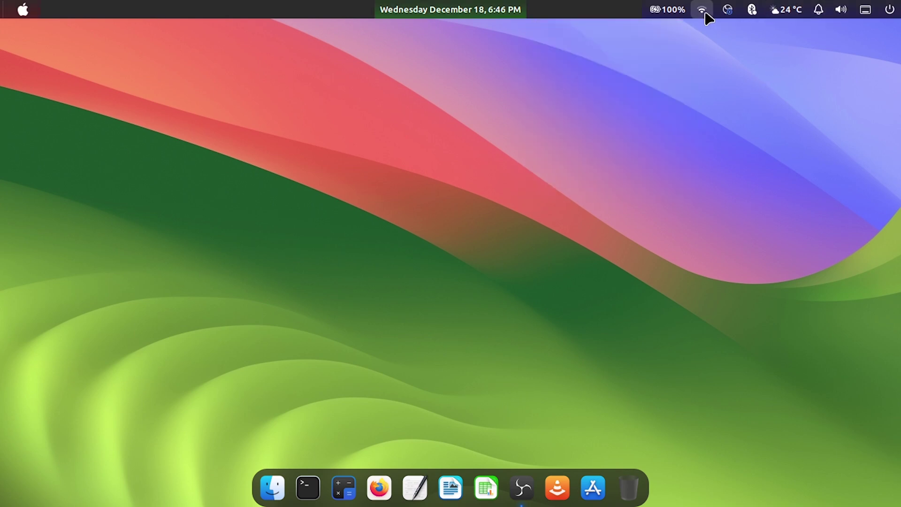
{"action": "left_click_drag", "start_coordinate": [704, 14], "coordinate": [725, 10]}
Step: Open the Themes page in System Settings and look over the Add/Remove themes list
{"action": "left_click", "coordinate": [23, 9]}
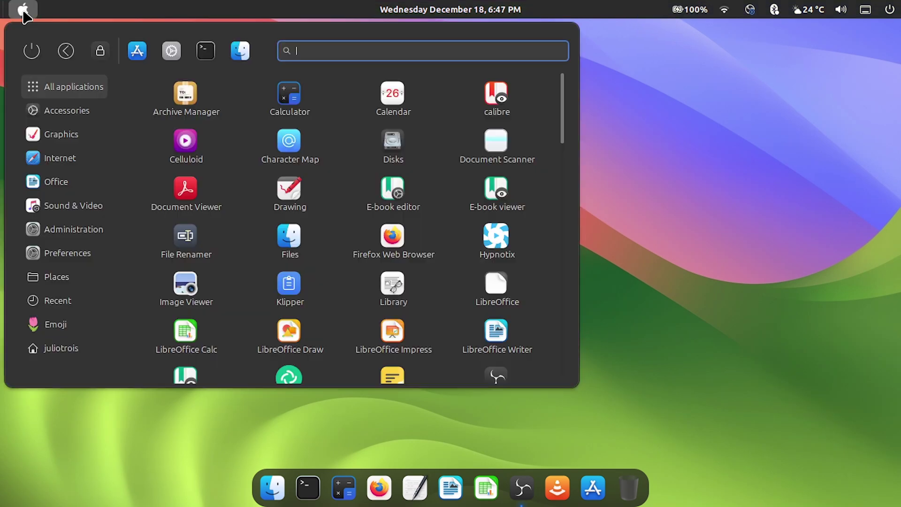
{"action": "left_click", "coordinate": [170, 54]}
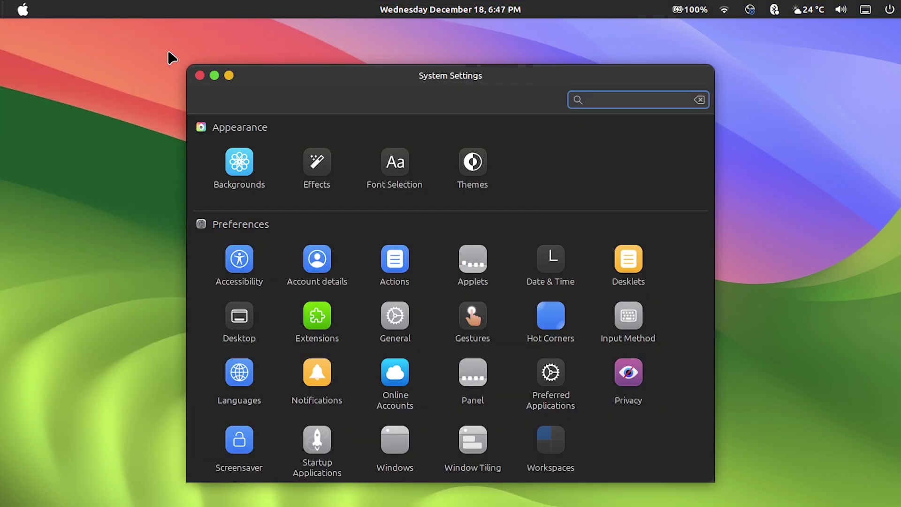
{"action": "left_click", "coordinate": [465, 163]}
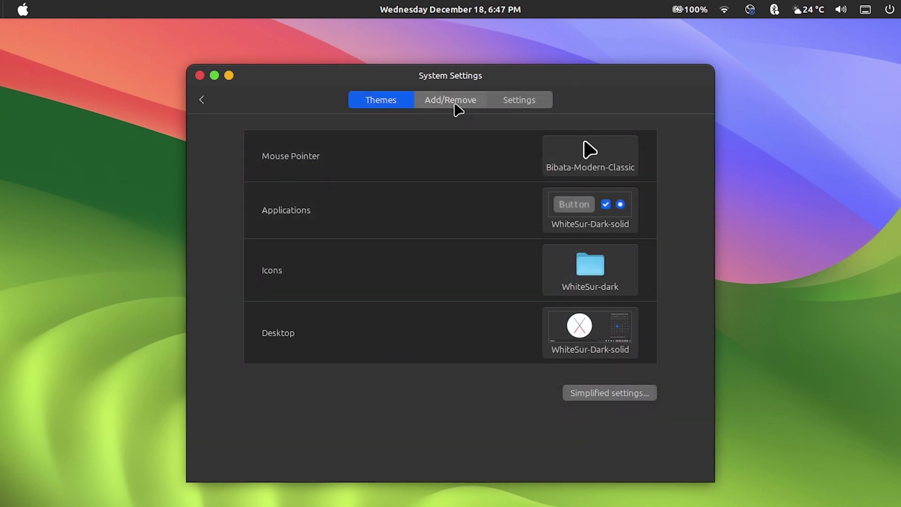
{"action": "left_click", "coordinate": [455, 108]}
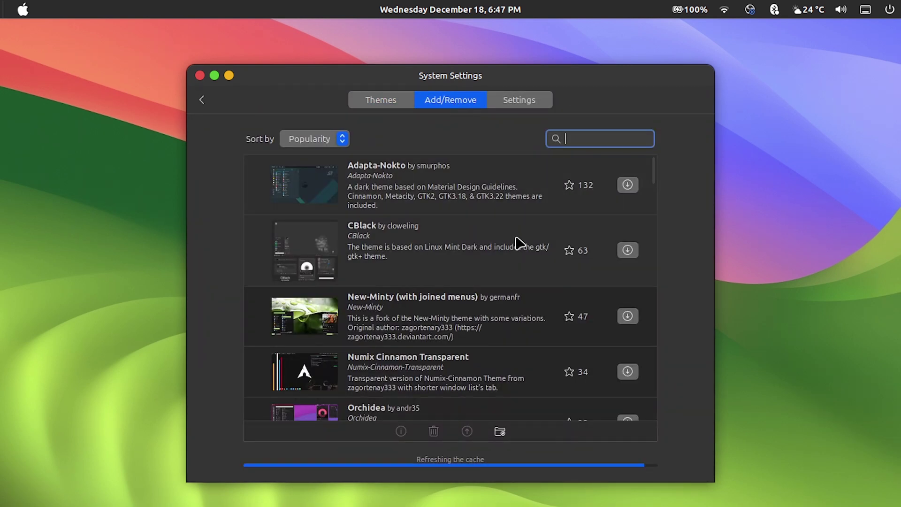
{"action": "scroll", "coordinate": [587, 239], "scroll_direction": "down", "scroll_amount": 2}
{"action": "left_click", "coordinate": [386, 100]}
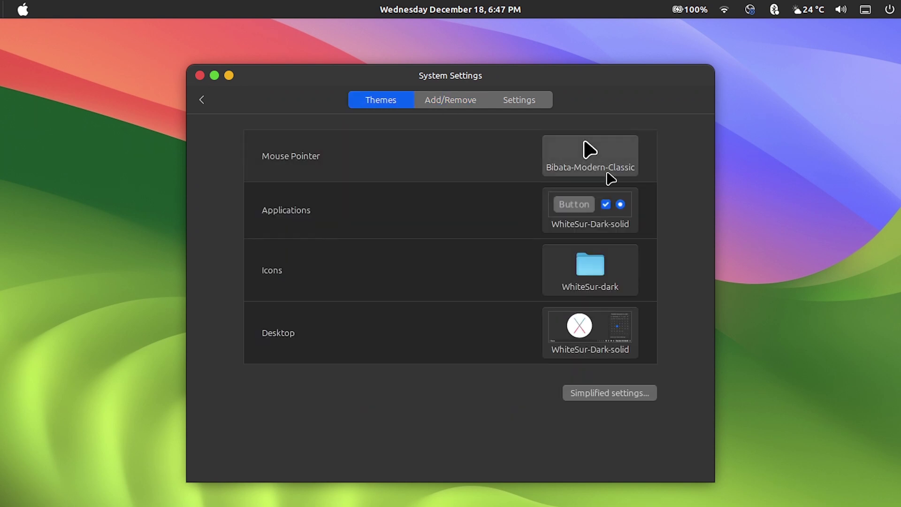
Step: Review the pointer, application, icon and desktop theme choices, keeping Bibata-Modern-Classic, WhiteSur-Dark-solid and WhiteSur-dark
{"action": "left_click", "coordinate": [606, 165]}
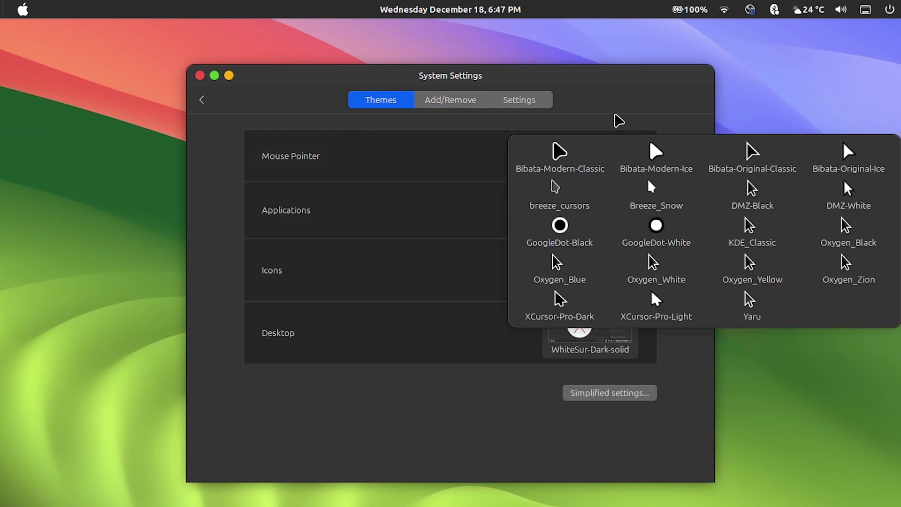
{"action": "left_click", "coordinate": [625, 107]}
{"action": "left_click", "coordinate": [600, 205]}
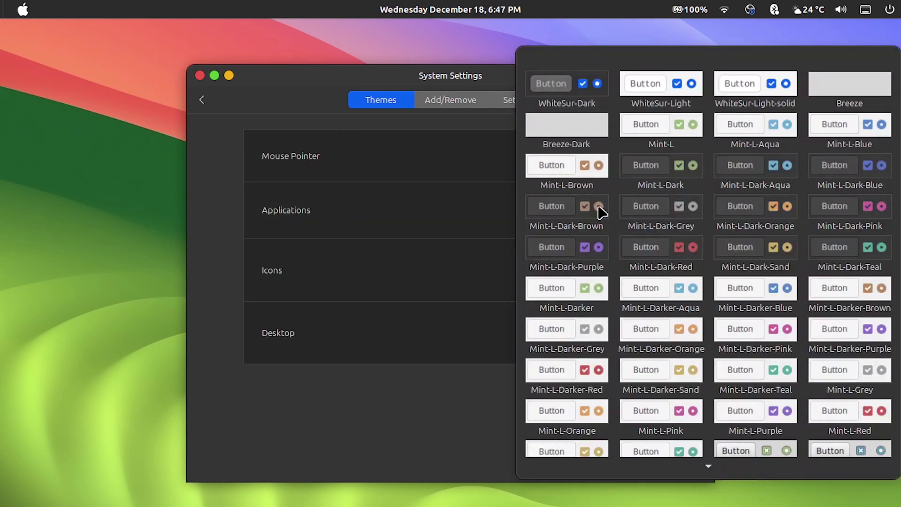
{"action": "left_click", "coordinate": [443, 216]}
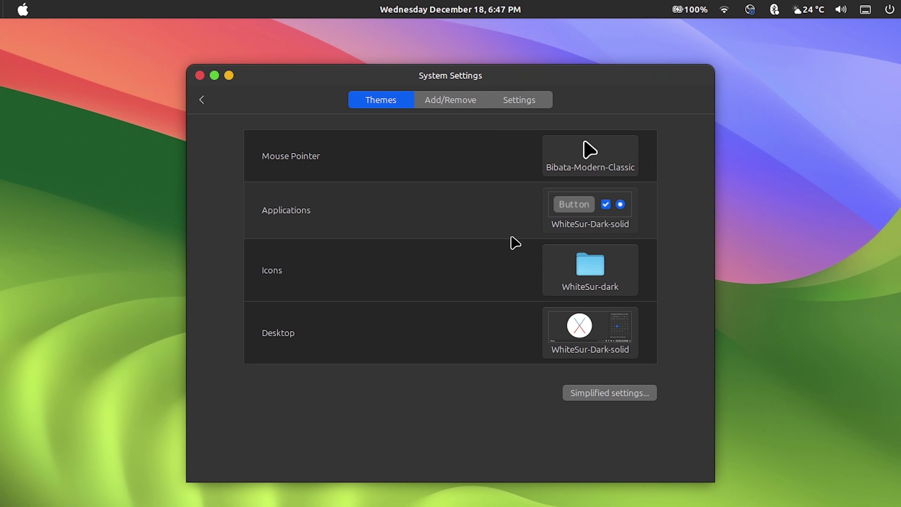
{"action": "left_click", "coordinate": [617, 280]}
{"action": "left_click", "coordinate": [407, 294]}
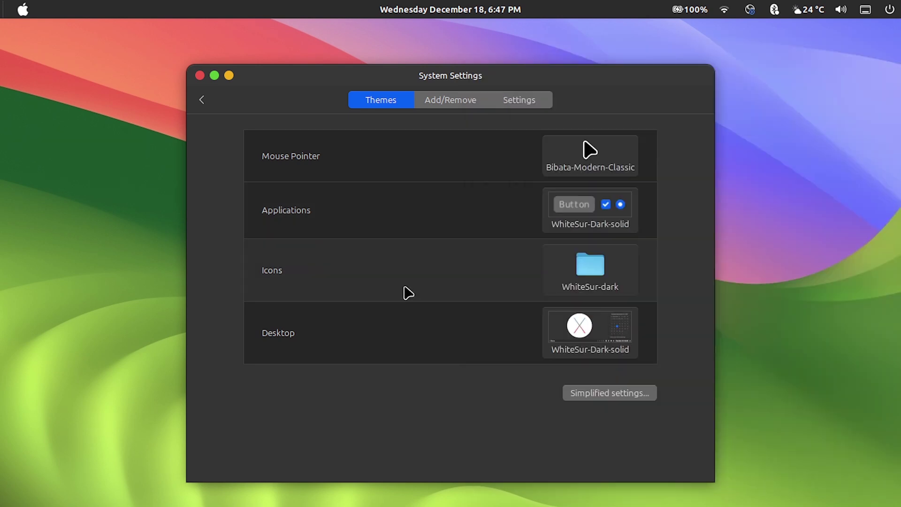
{"action": "left_click", "coordinate": [590, 331]}
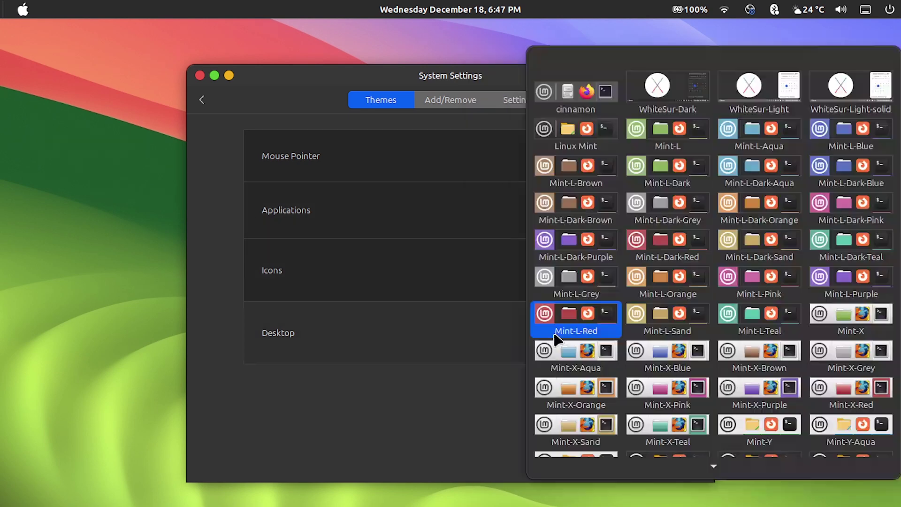
{"action": "left_click", "coordinate": [420, 351]}
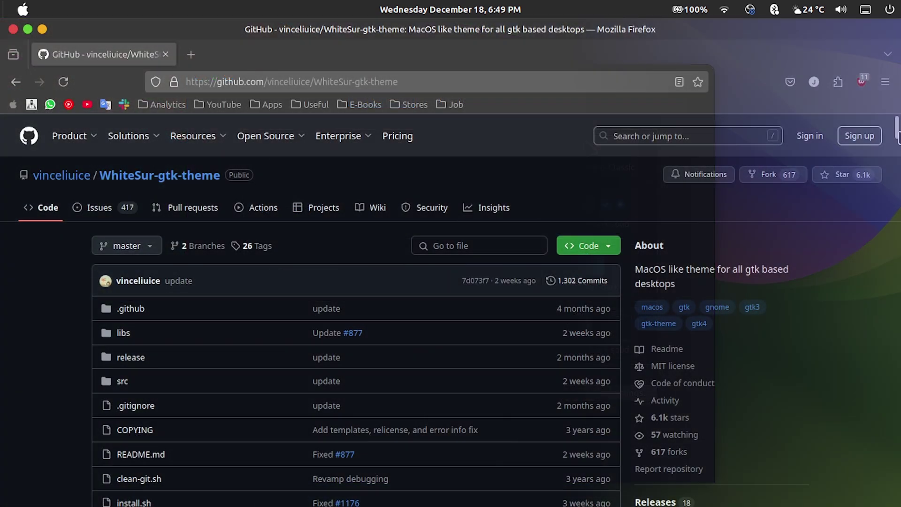
Step: Scroll the WhiteSur-gtk-theme README down to the Install Firefox theme section
{"action": "scroll", "coordinate": [898, 149], "scroll_direction": "down", "scroll_amount": 3}
{"action": "left_click_drag", "start_coordinate": [899, 151], "coordinate": [899, 327]}
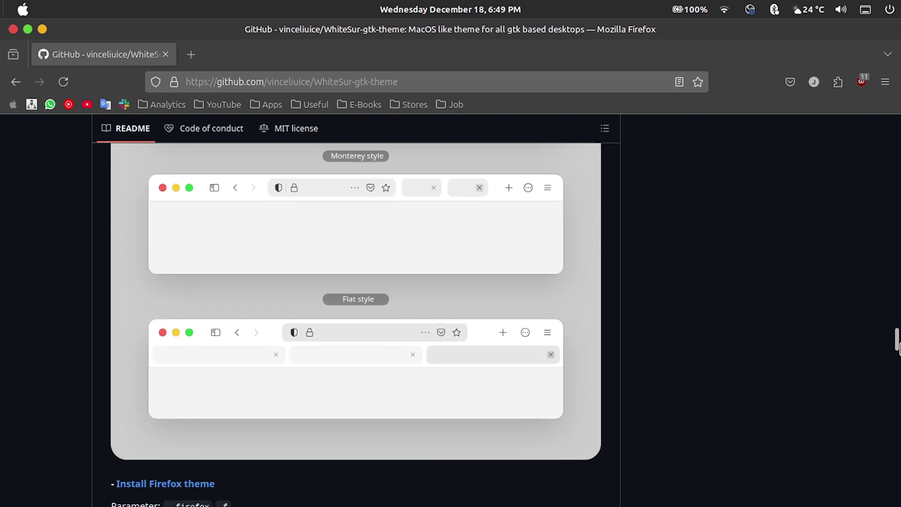
{"action": "left_click_drag", "start_coordinate": [899, 344], "coordinate": [899, 473]}
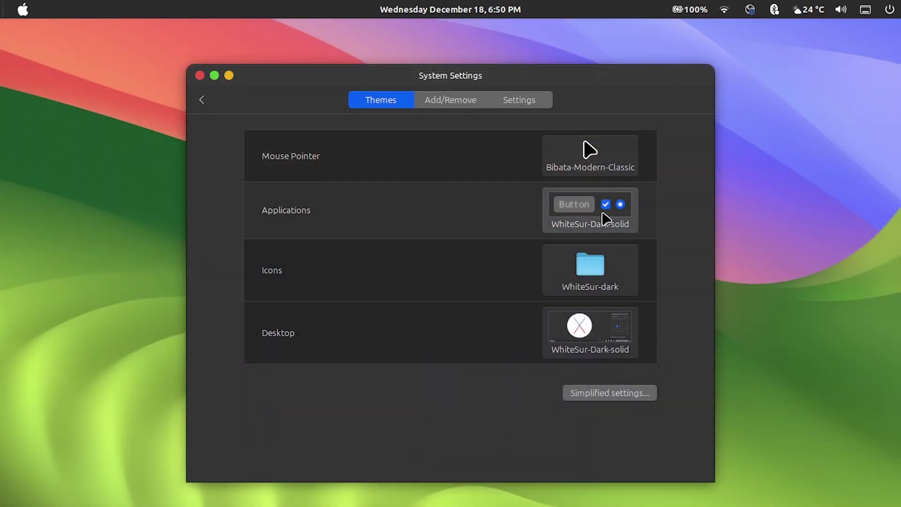
Step: Review the application themes unchanged, then list icon themes including Mint-L, Mint-X, Mint-Y and Papirus
{"action": "left_click", "coordinate": [609, 224]}
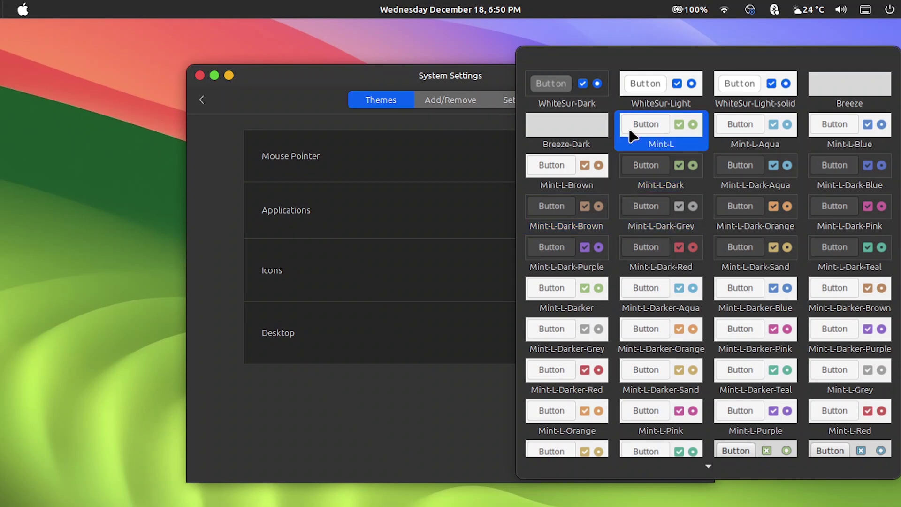
{"action": "left_click", "coordinate": [444, 392]}
{"action": "left_click", "coordinate": [579, 290]}
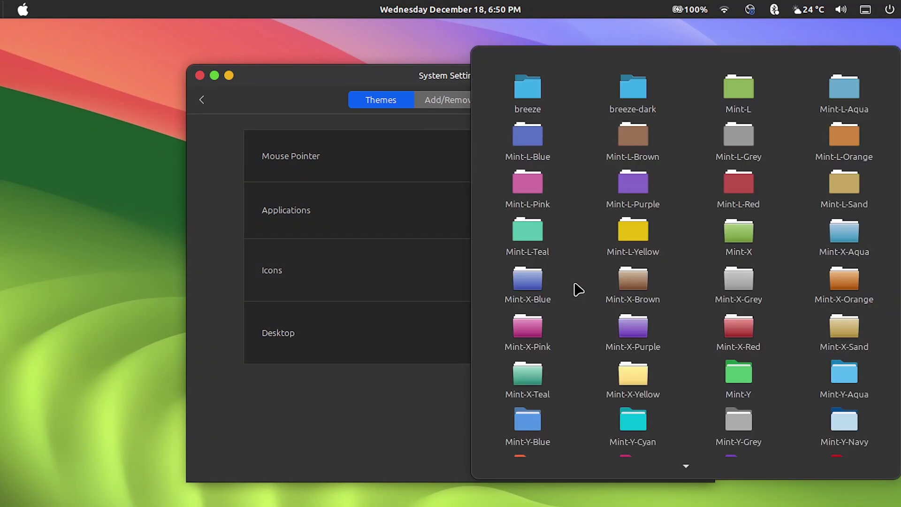
{"action": "scroll", "coordinate": [579, 290], "scroll_direction": "down", "scroll_amount": 2}
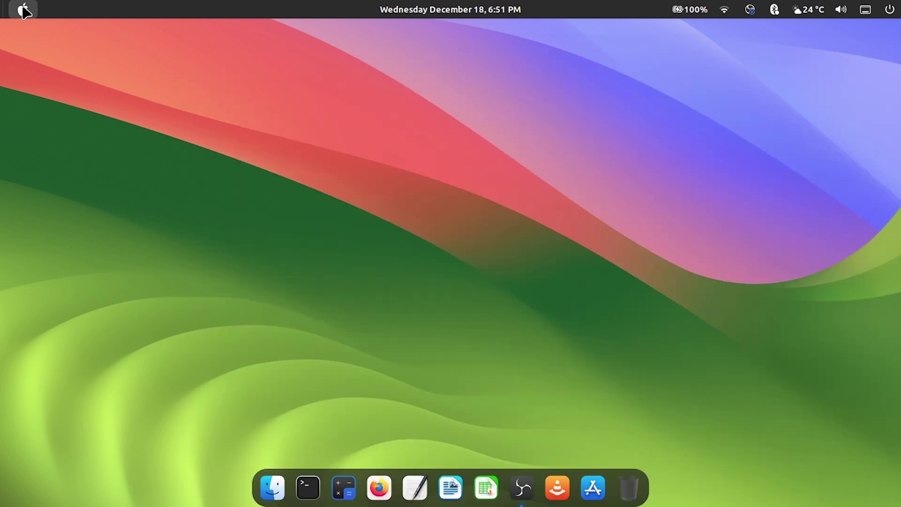
Step: Set the Cinnamenu panel icon to the Apple start-here-symbolic icon in its Appearance settings
{"action": "right_click", "coordinate": [22, 9]}
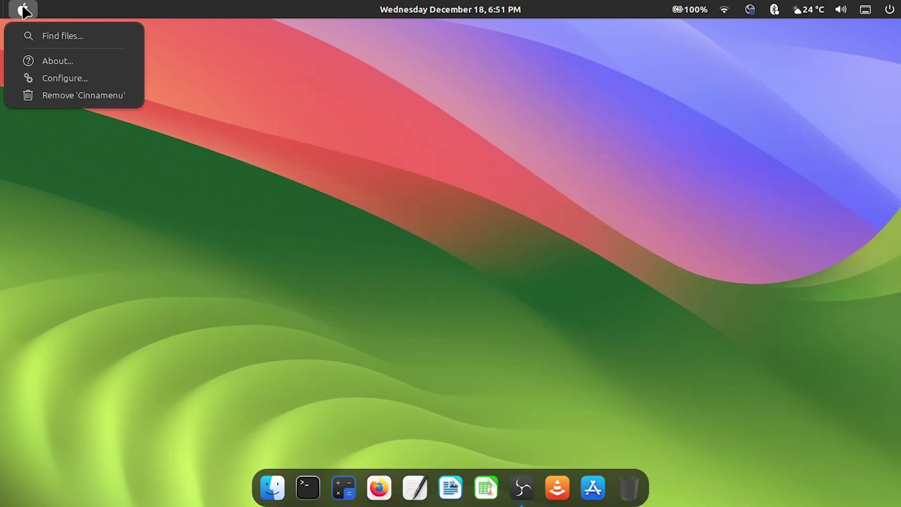
{"action": "left_click", "coordinate": [61, 79]}
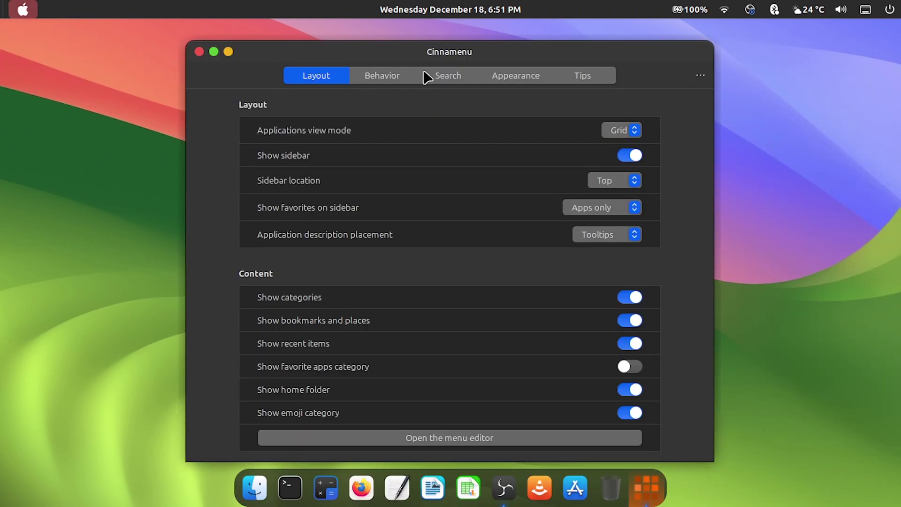
{"action": "left_click", "coordinate": [509, 81]}
{"action": "left_click", "coordinate": [629, 151]}
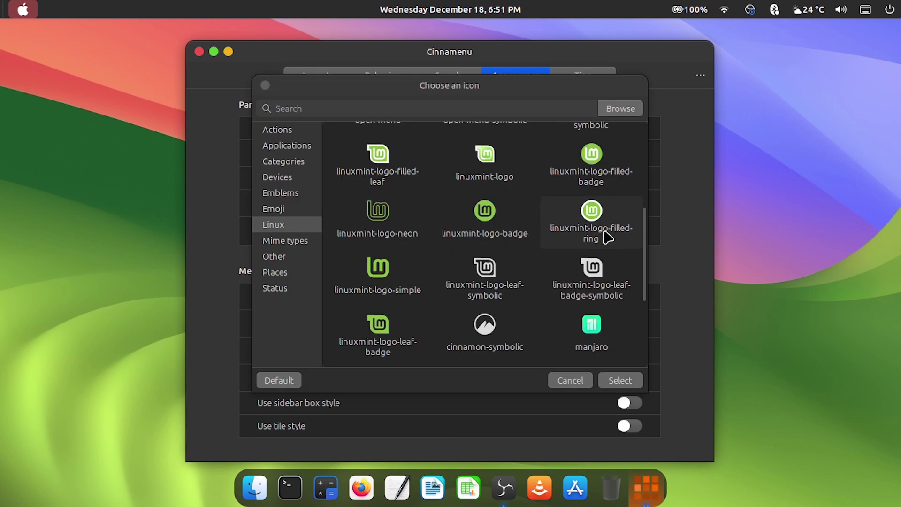
{"action": "scroll", "coordinate": [606, 234], "scroll_direction": "down", "scroll_amount": 5}
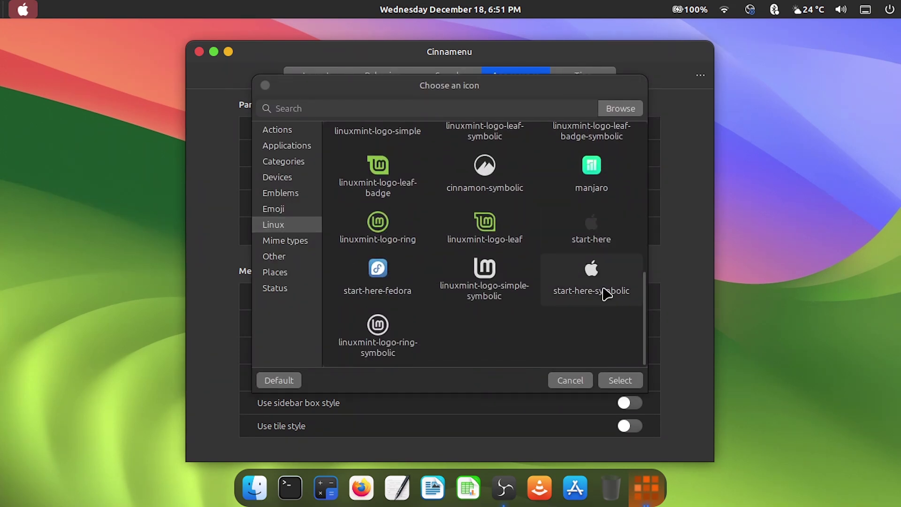
{"action": "left_click", "coordinate": [606, 294]}
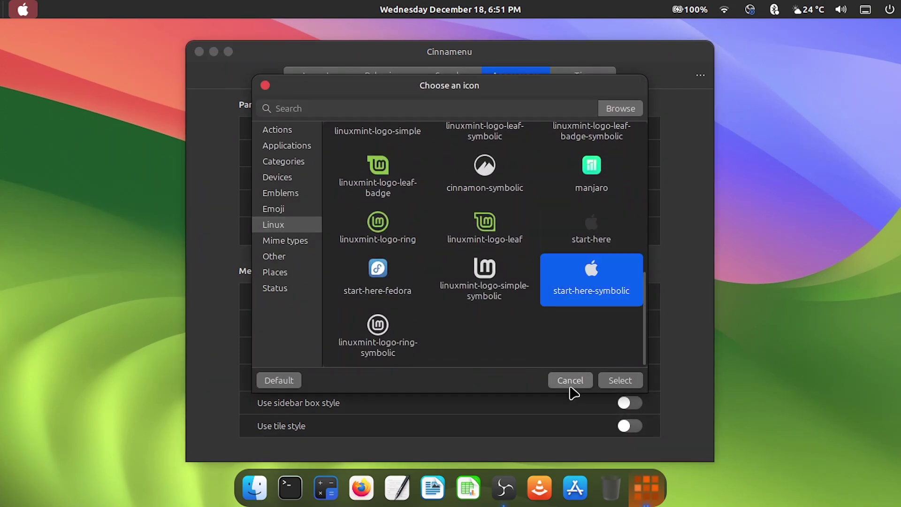
{"action": "left_click", "coordinate": [620, 382]}
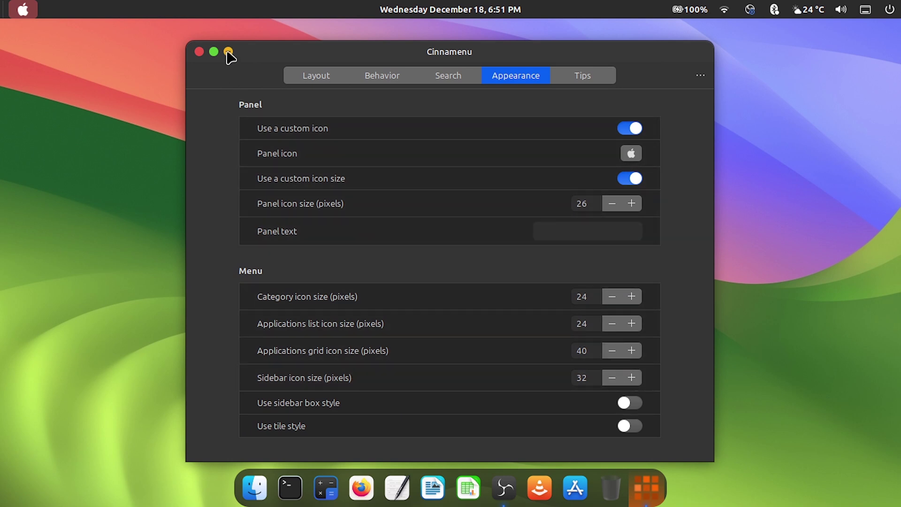
Step: Close the Cinnamenu settings, then twice open and dismiss the top panel's context menu
{"action": "left_click", "coordinate": [199, 51]}
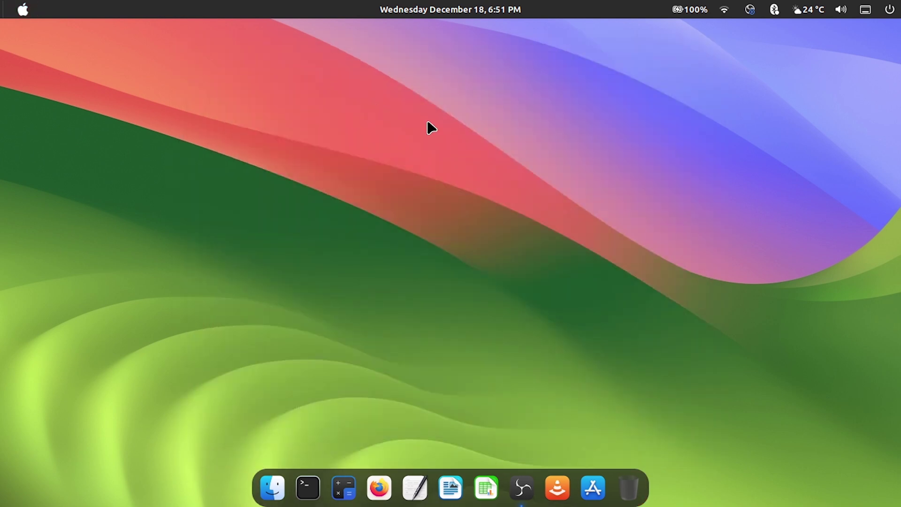
{"action": "right_click", "coordinate": [587, 10]}
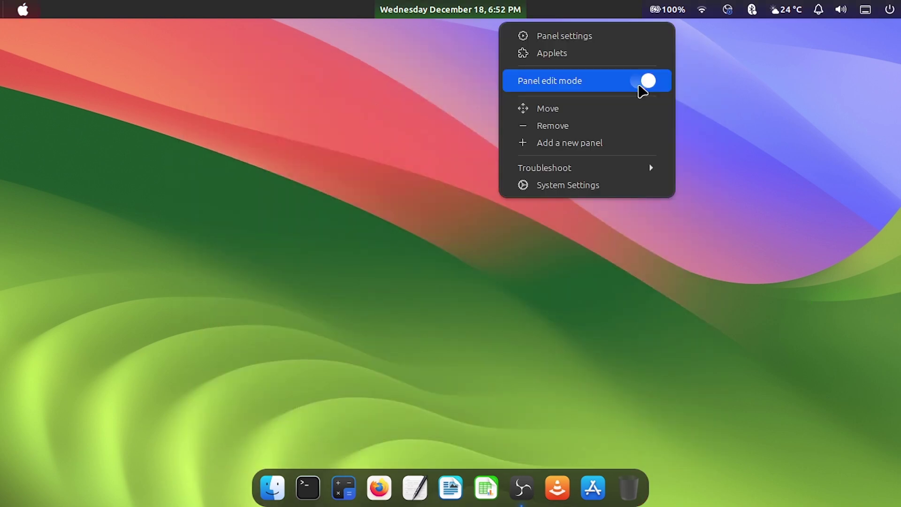
{"action": "left_click", "coordinate": [665, 275]}
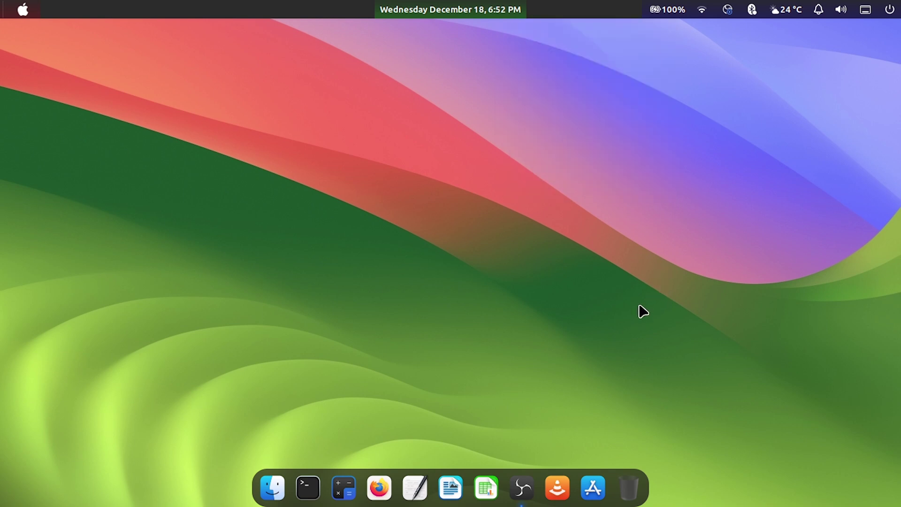
{"action": "right_click", "coordinate": [552, 10]}
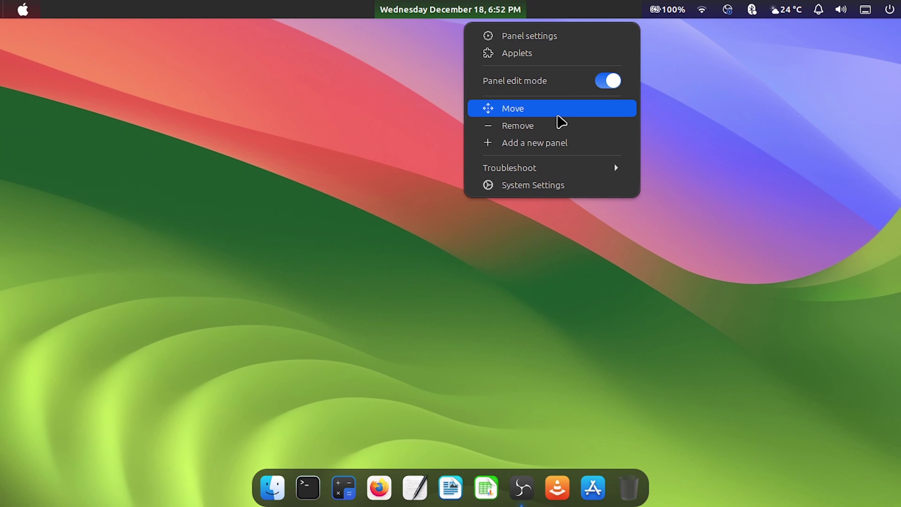
{"action": "left_click", "coordinate": [558, 254]}
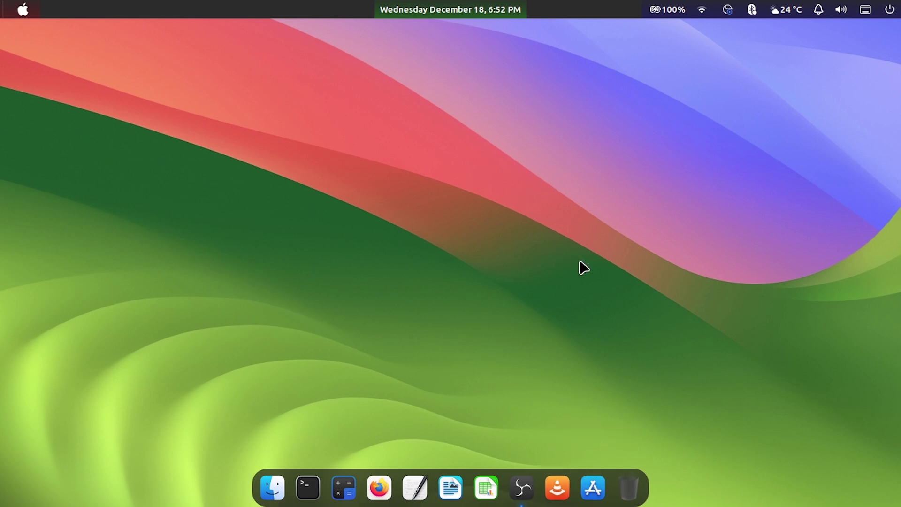
Step: Look up Plank in Software Manager, confirm version 0.11.89 is installed, and close the store
{"action": "type", "text": "p"}
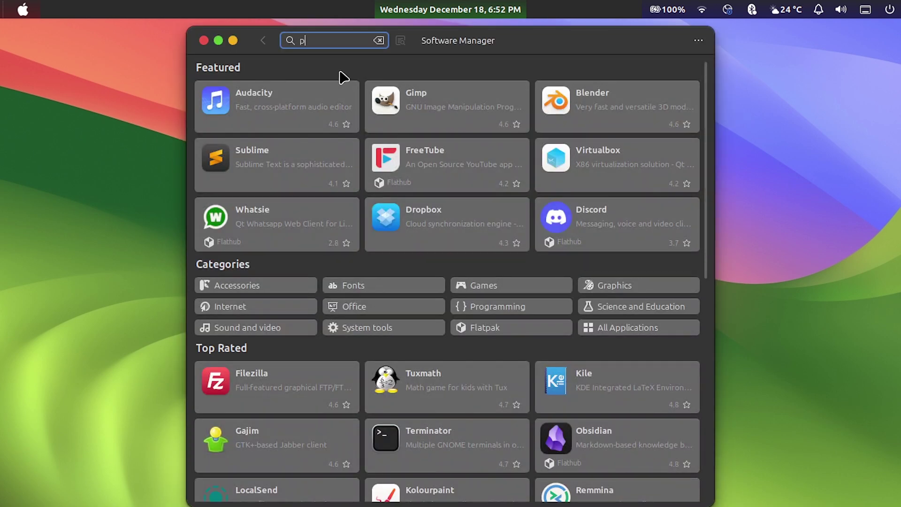
{"action": "type", "text": "lank"}
{"action": "left_click", "coordinate": [303, 93]}
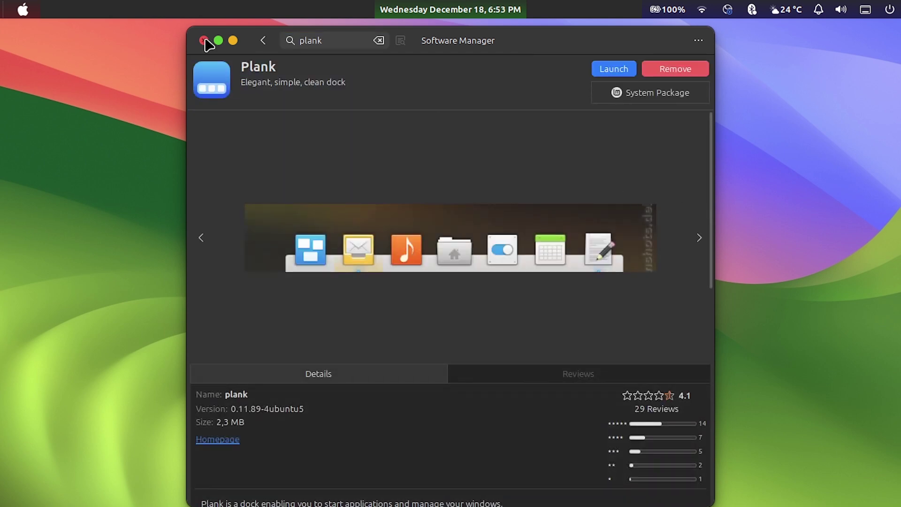
{"action": "left_click", "coordinate": [204, 40]}
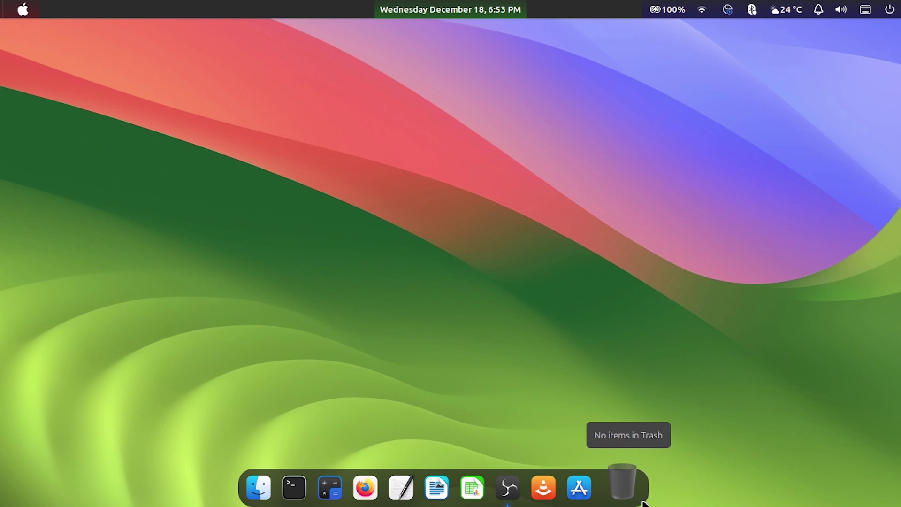
Step: Review Plank's Appearance and Docklets preferences, then open the Home folder from the dock
{"action": "right_click", "coordinate": [643, 501]}
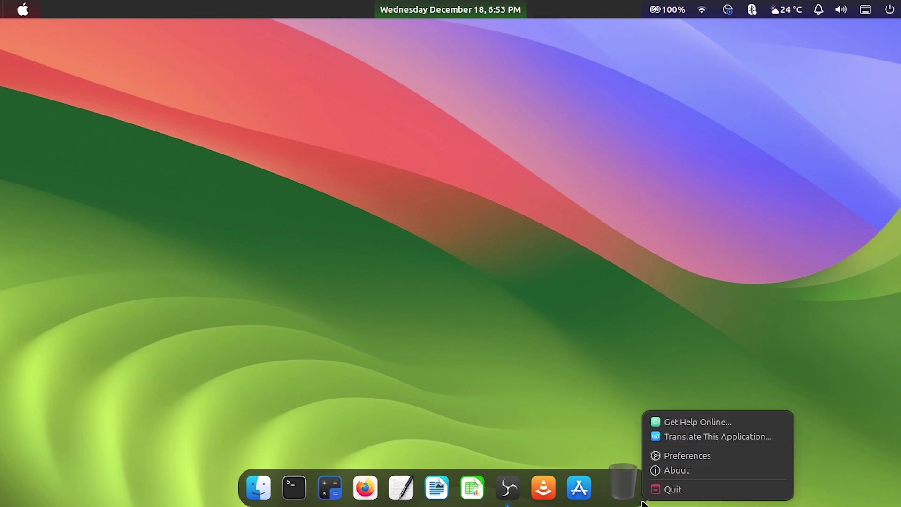
{"action": "left_click", "coordinate": [687, 458]}
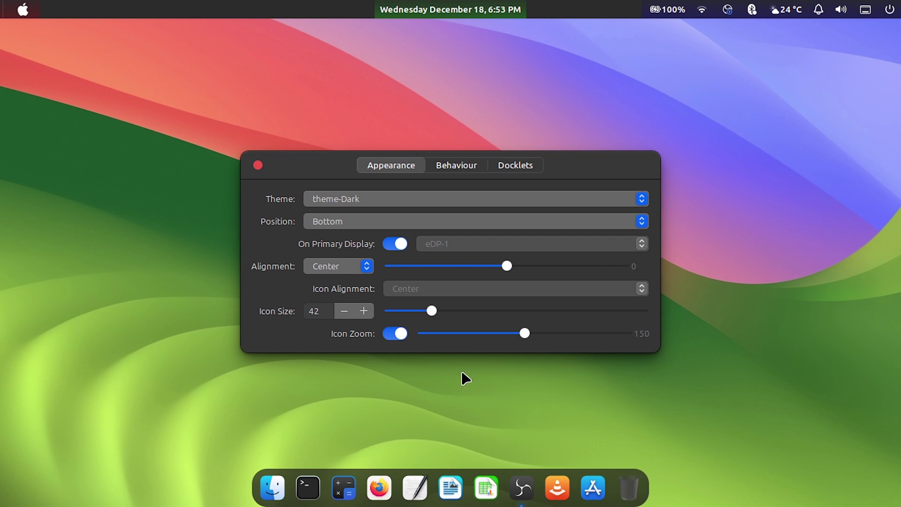
{"action": "left_click", "coordinate": [520, 165]}
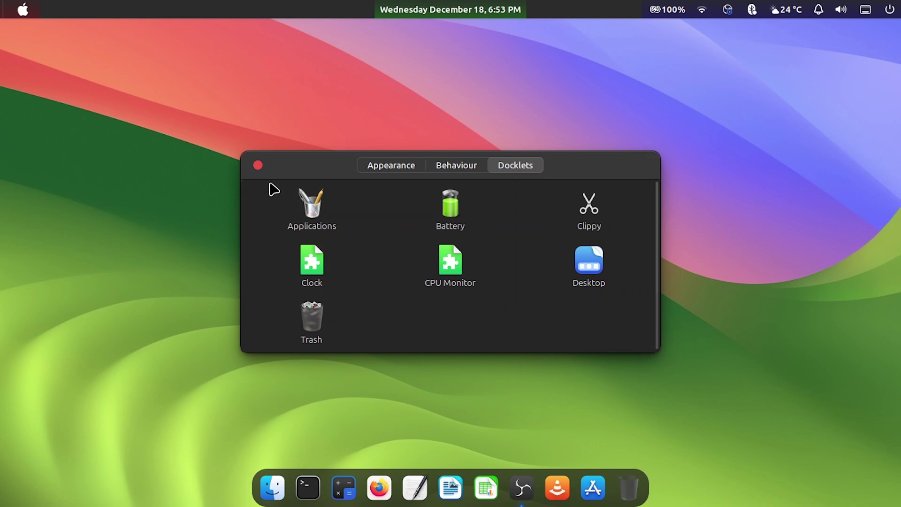
{"action": "left_click", "coordinate": [258, 165]}
{"action": "left_click", "coordinate": [277, 489]}
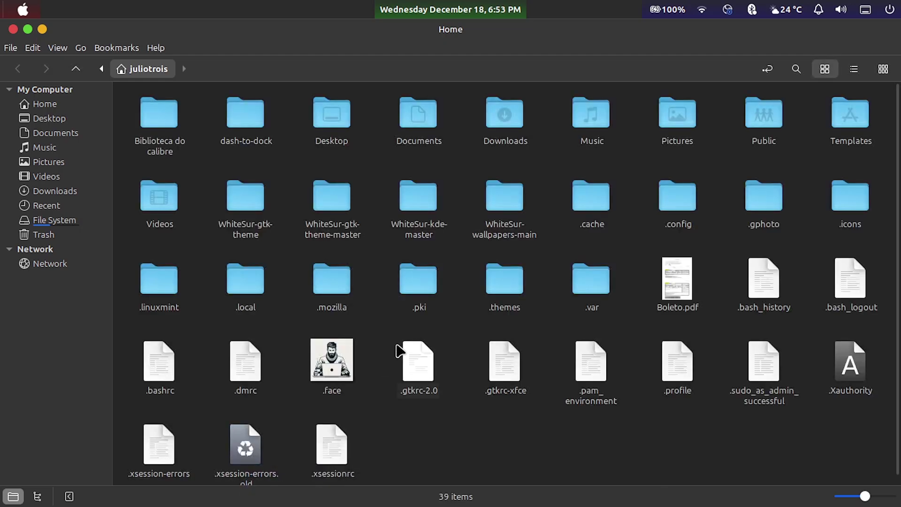
Step: Browse into ~/.local/share/plank/themes, then return to the Home folder
{"action": "double_click", "coordinate": [229, 282]}
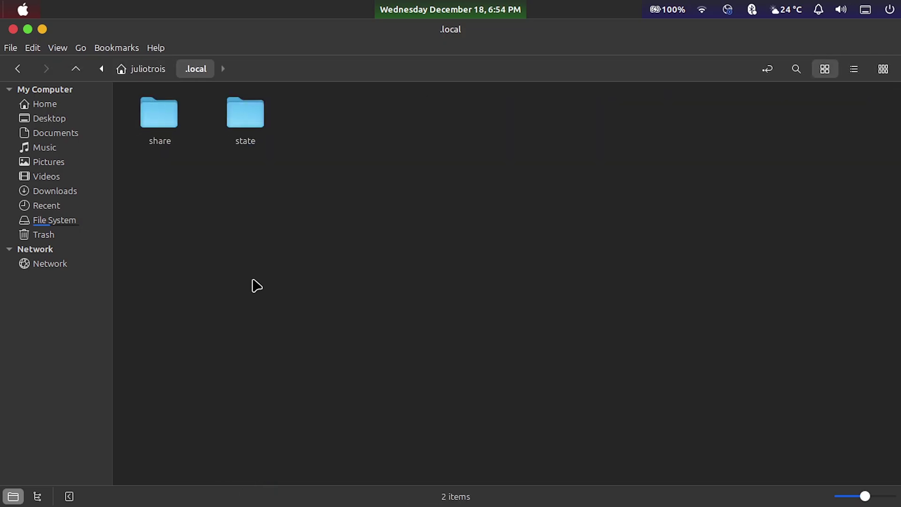
{"action": "double_click", "coordinate": [157, 124]}
{"action": "double_click", "coordinate": [848, 282]}
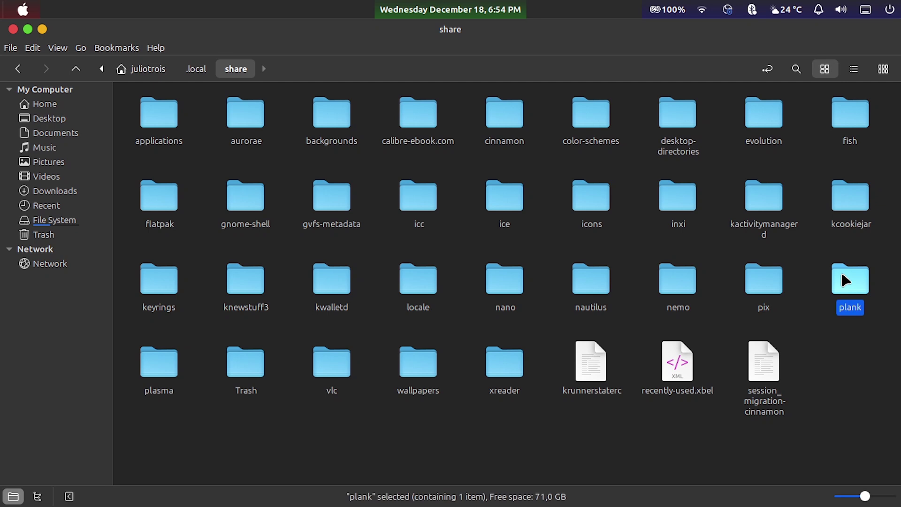
{"action": "double_click", "coordinate": [174, 119]}
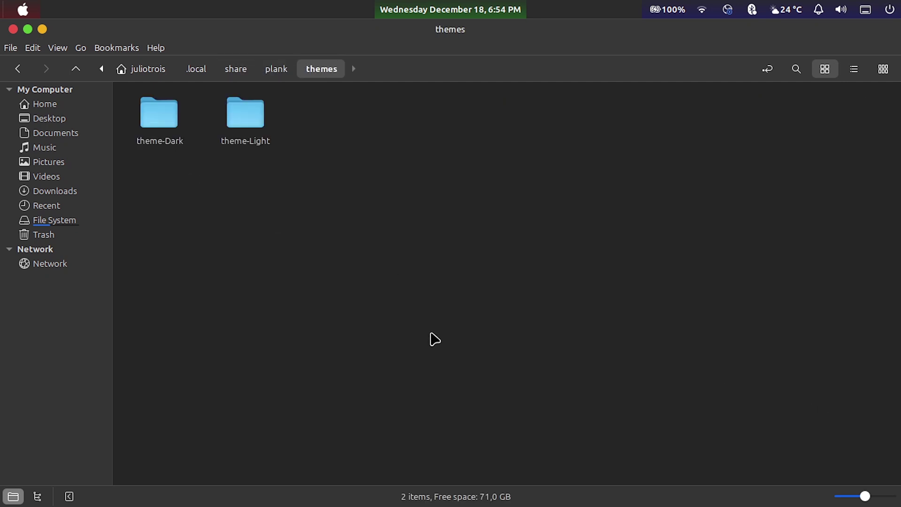
{"action": "key", "text": "alt+Home"}
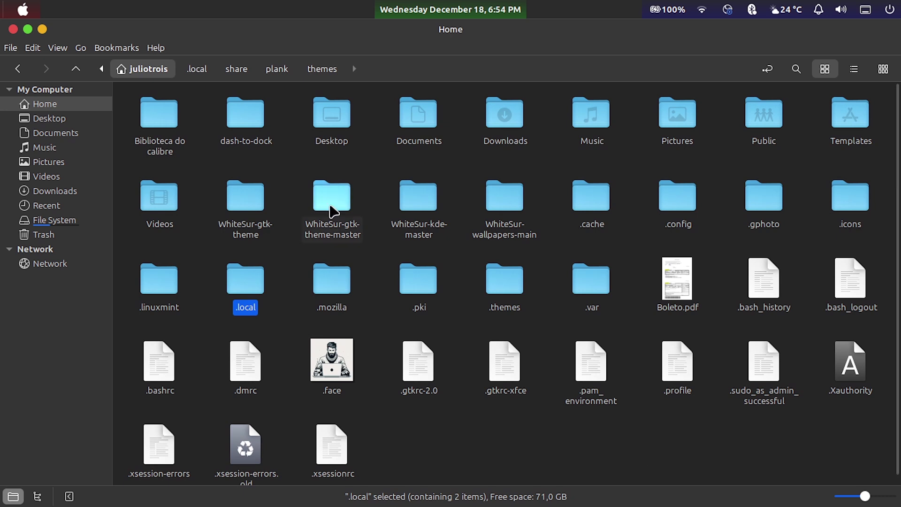
Step: Reach WhiteSur-gtk-theme-master/src/other/plank with theme-Dark and theme-Light, check its options, and close Nemo
{"action": "double_click", "coordinate": [332, 206]}
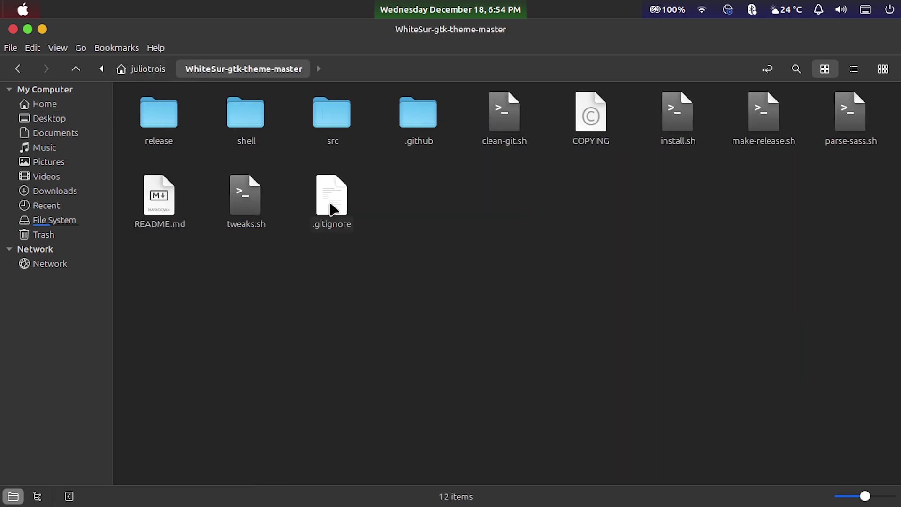
{"action": "double_click", "coordinate": [325, 110]}
{"action": "double_click", "coordinate": [343, 124]}
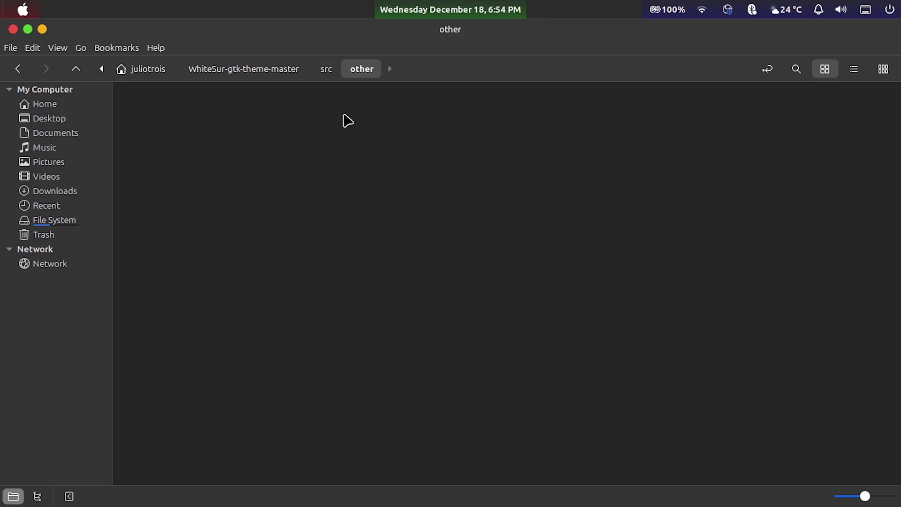
{"action": "double_click", "coordinate": [341, 123]}
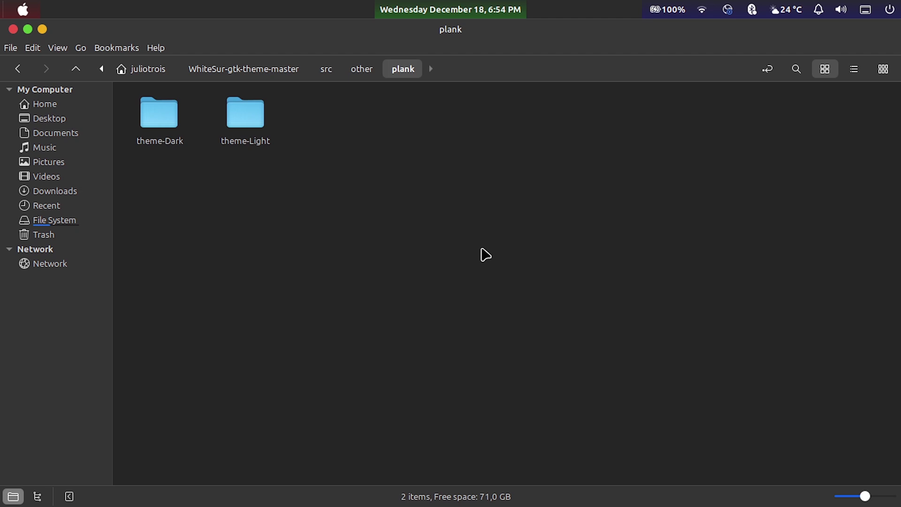
{"action": "right_click", "coordinate": [446, 267]}
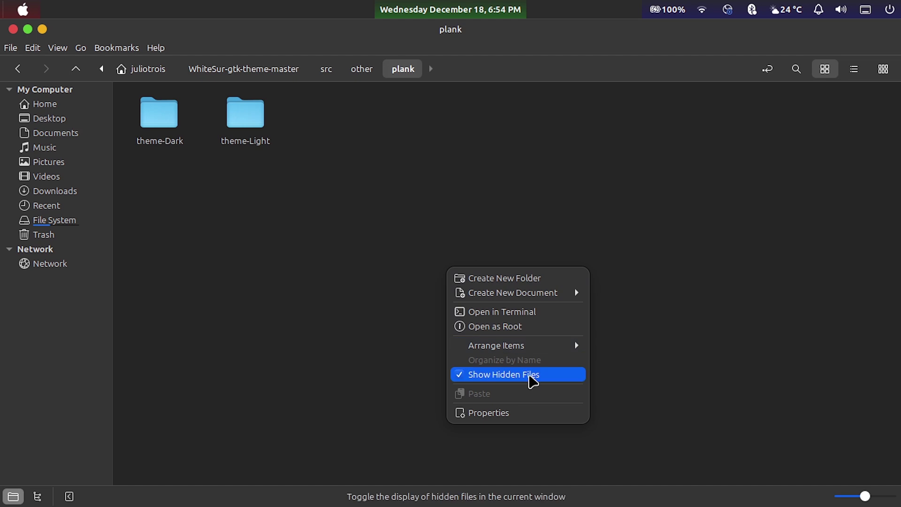
{"action": "key", "text": "ctrl+w"}
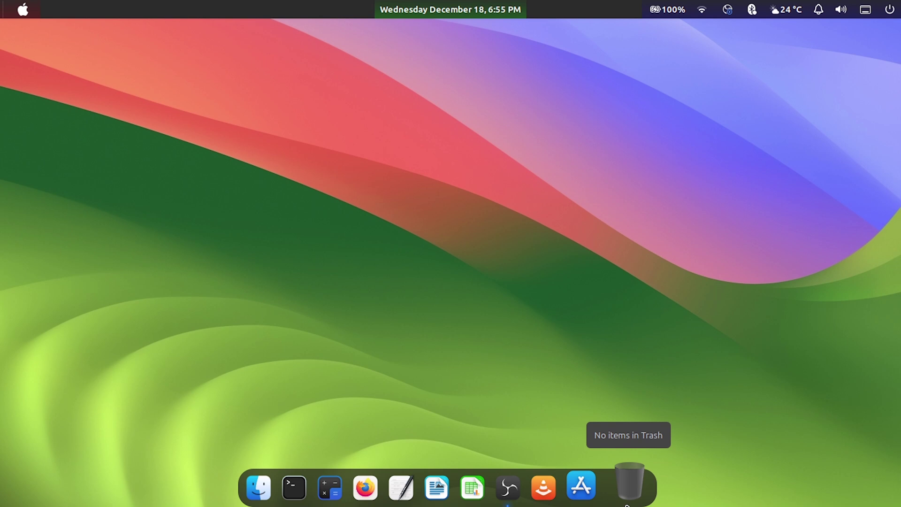
{"action": "right_click", "coordinate": [628, 505]}
{"action": "left_click", "coordinate": [691, 465]}
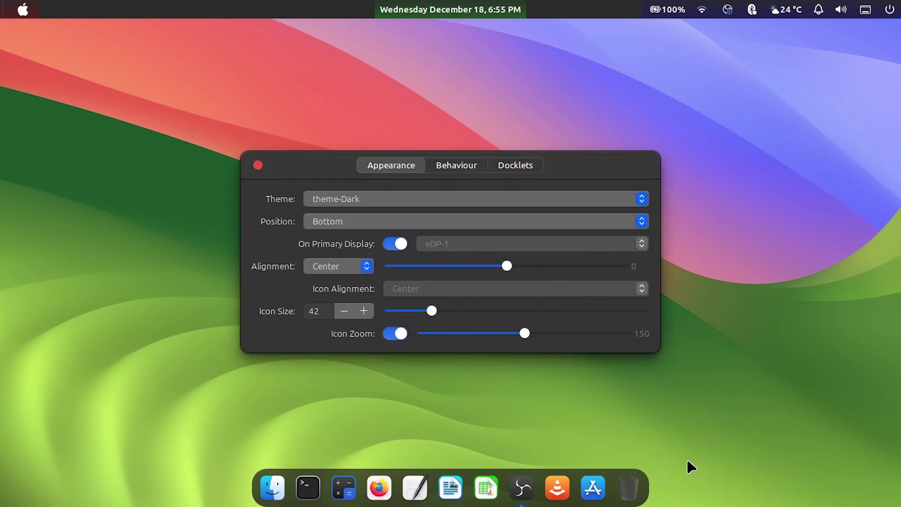
{"action": "left_click", "coordinate": [547, 202]}
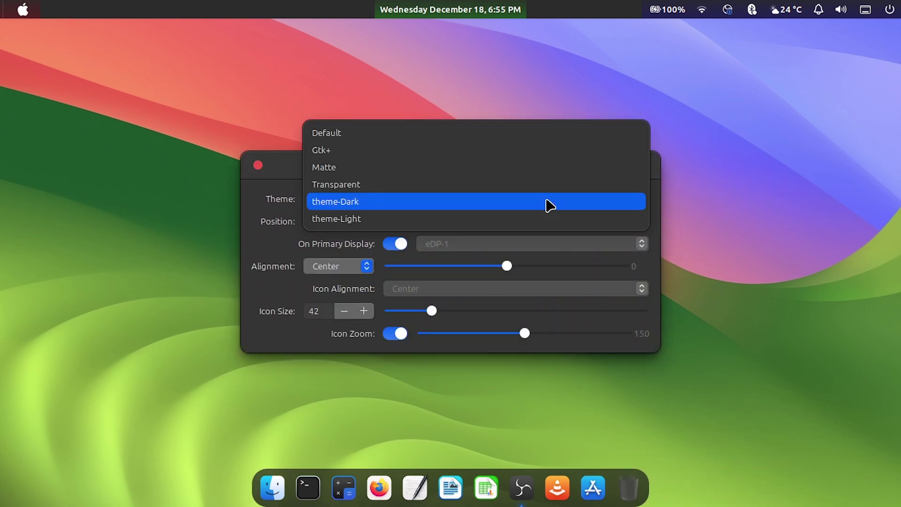
{"action": "left_click", "coordinate": [550, 205]}
{"action": "left_click", "coordinate": [258, 166]}
{"action": "left_click", "coordinate": [24, 12]}
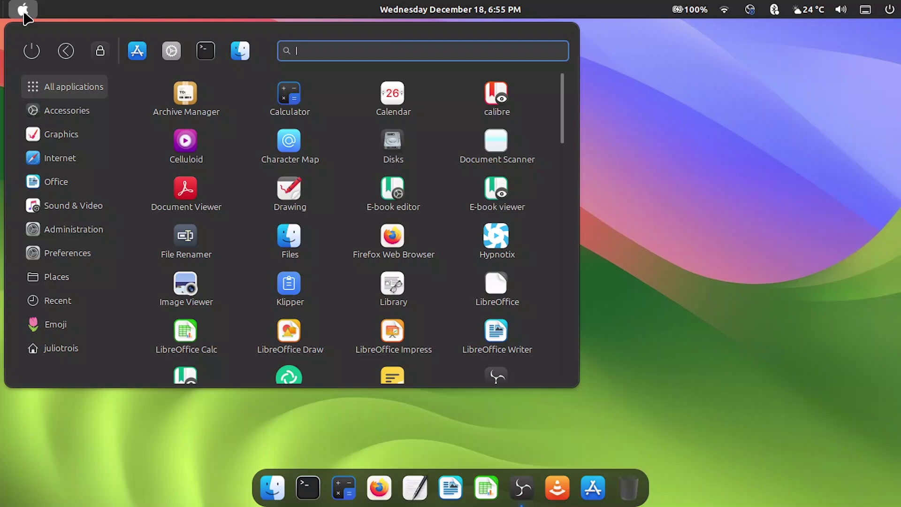
{"action": "left_click", "coordinate": [196, 191]}
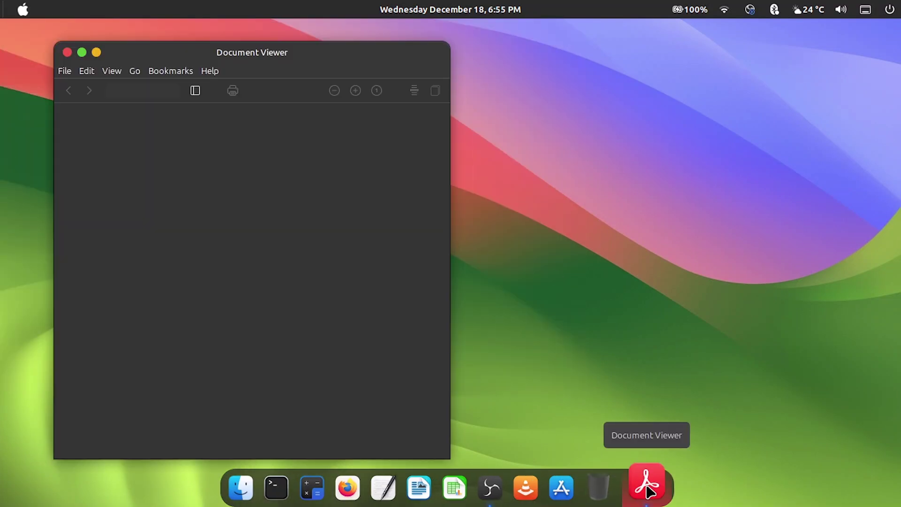
{"action": "right_click", "coordinate": [647, 485]}
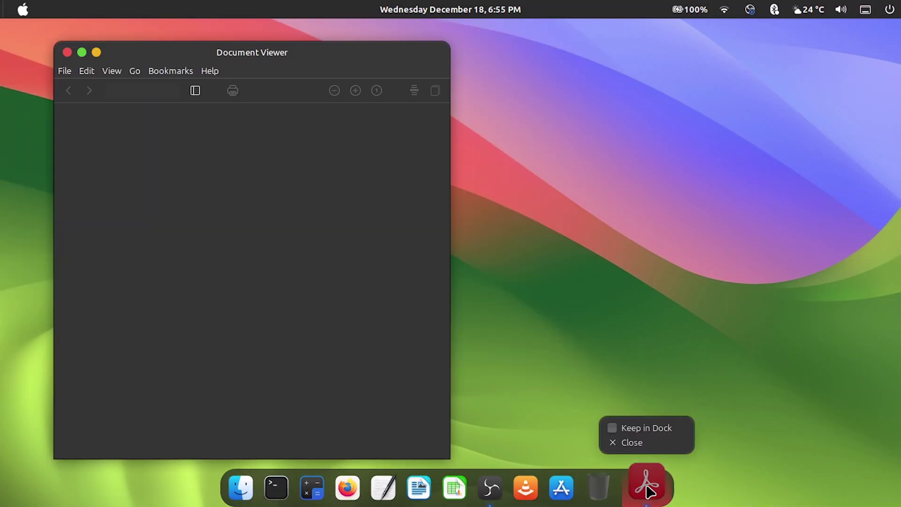
{"action": "left_click", "coordinate": [614, 432]}
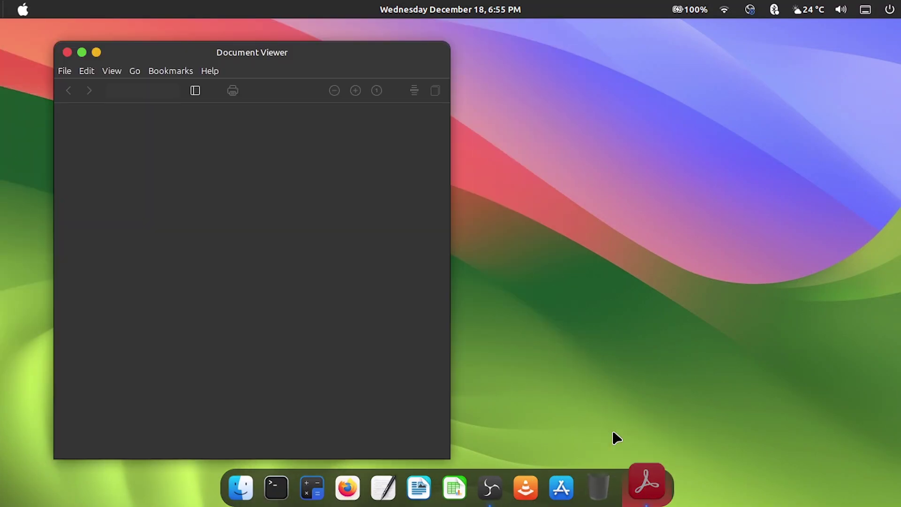
{"action": "left_click", "coordinate": [67, 53]}
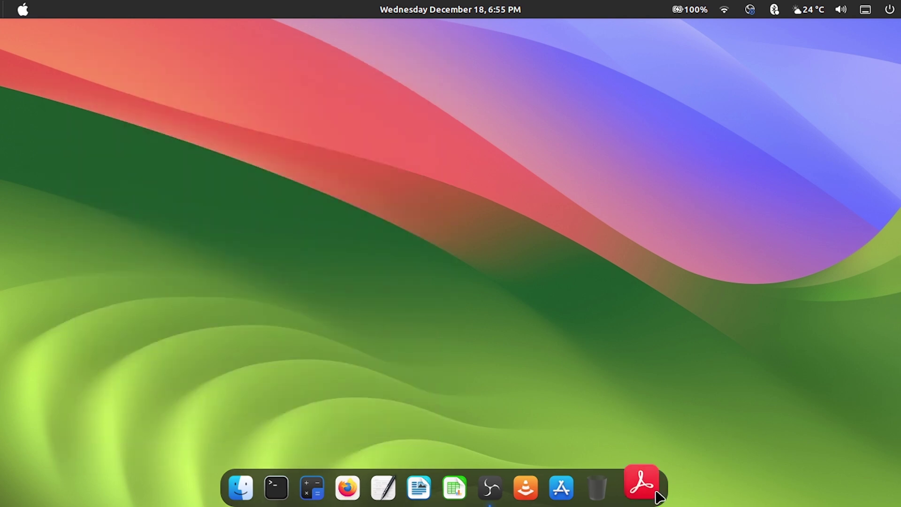
{"action": "left_click_drag", "start_coordinate": [647, 486], "coordinate": [526, 423]}
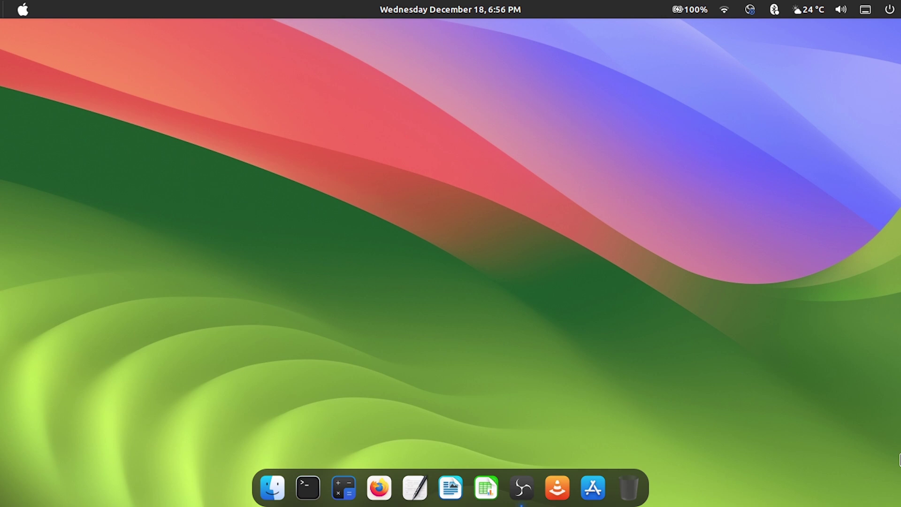
{"action": "right_click", "coordinate": [615, 14]}
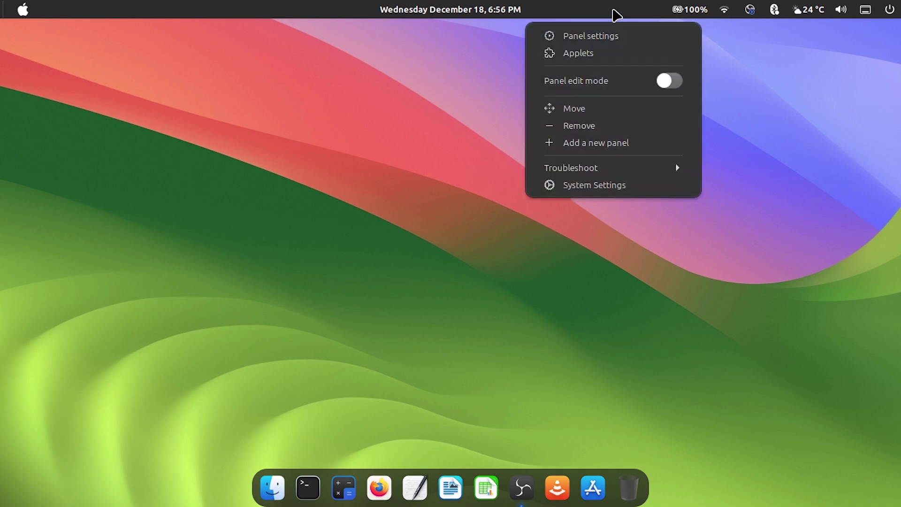
{"action": "left_click", "coordinate": [674, 81]}
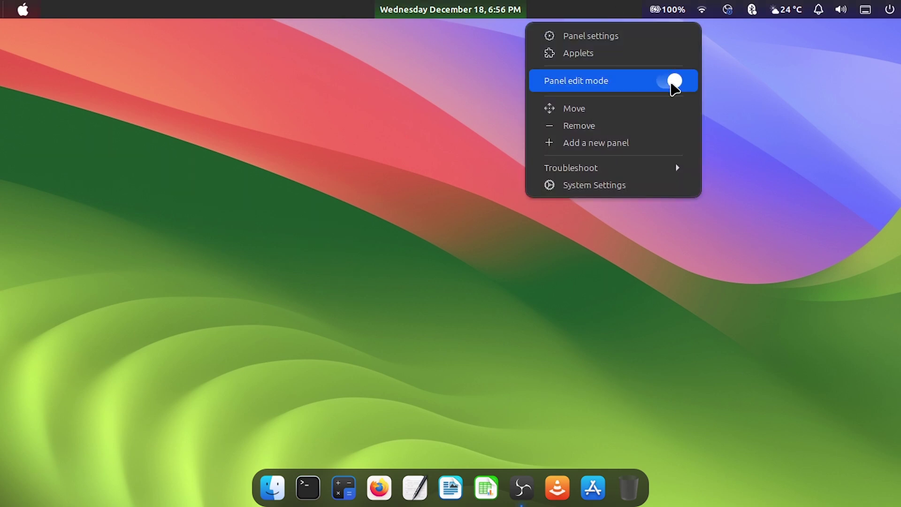
{"action": "left_click", "coordinate": [674, 84]}
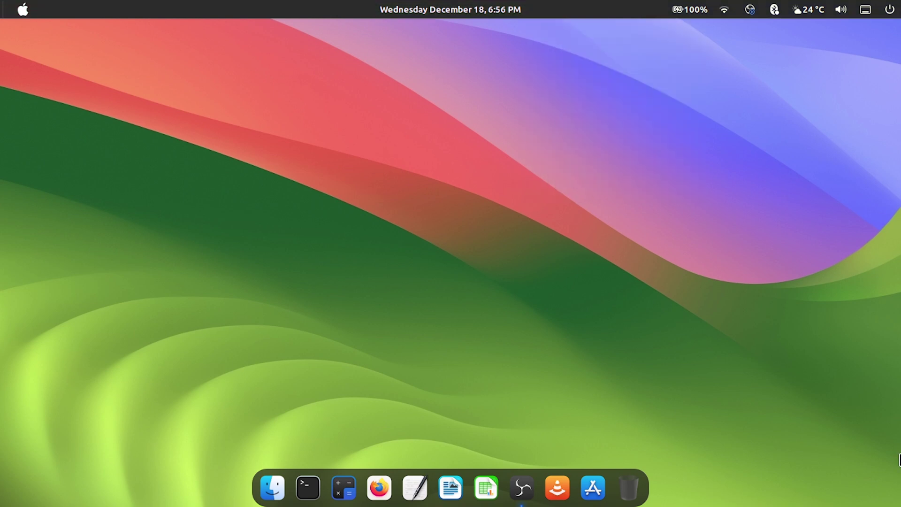
{"action": "left_click", "coordinate": [25, 12]}
{"action": "type", "text": "star"}
{"action": "left_click", "coordinate": [227, 101]}
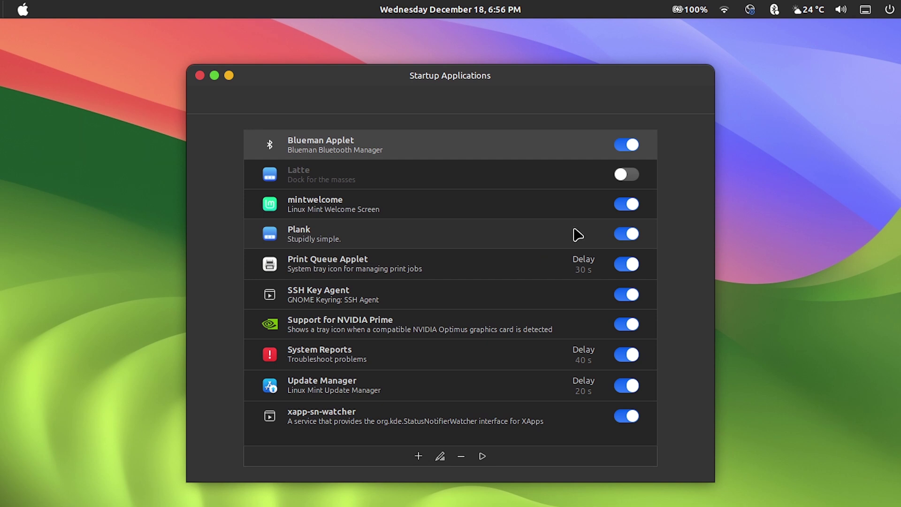
{"action": "left_click", "coordinate": [200, 74]}
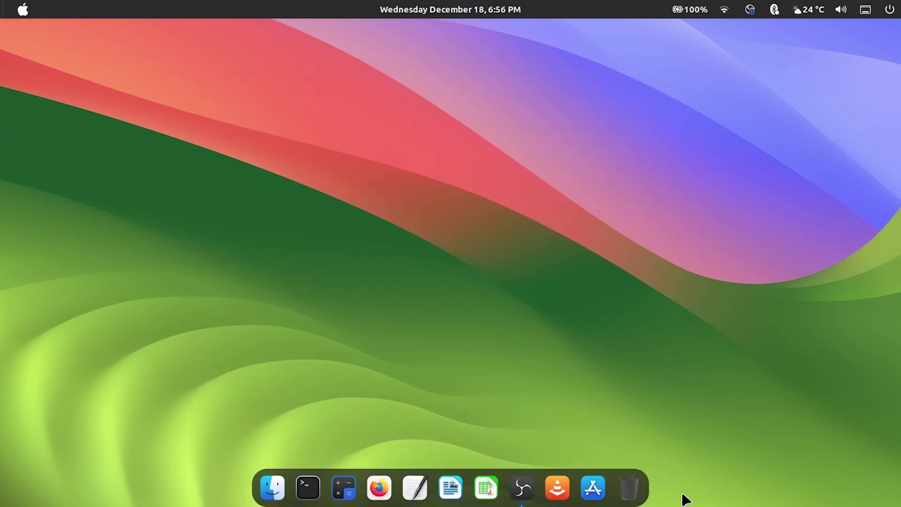
Step: Check the application menu, battery and brightness status, and Bluetooth device manager
{"action": "left_click", "coordinate": [22, 11]}
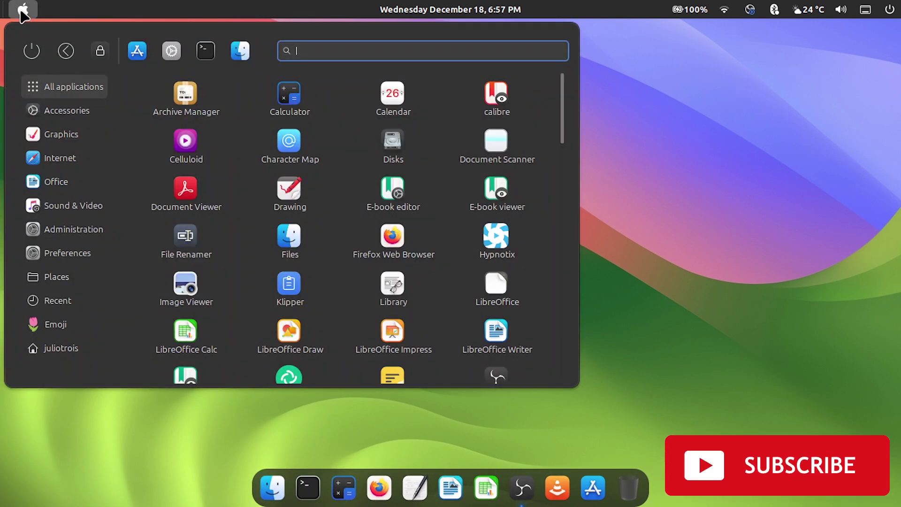
{"action": "left_click", "coordinate": [21, 11]}
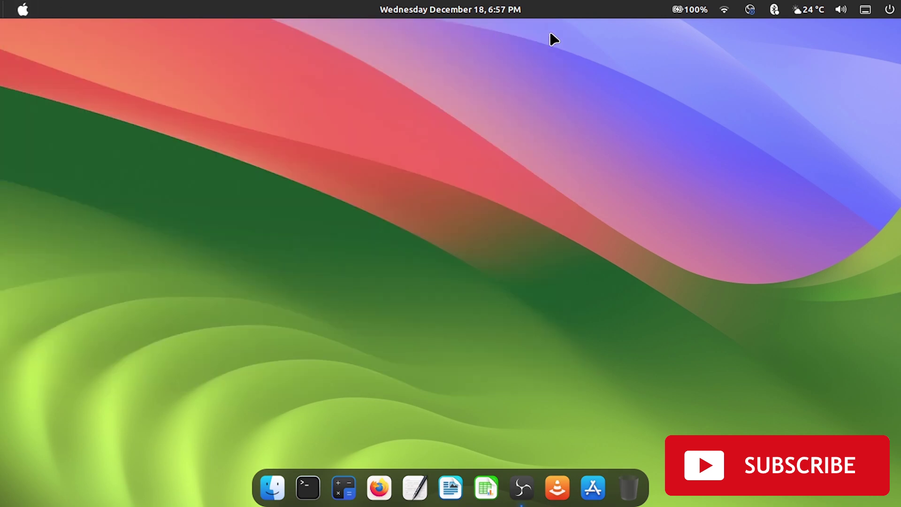
{"action": "left_click", "coordinate": [703, 12]}
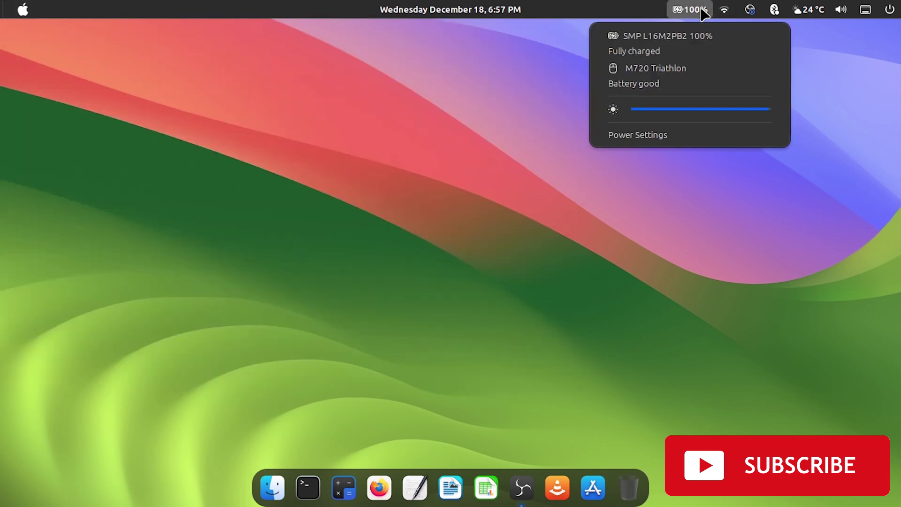
{"action": "left_click", "coordinate": [704, 12]}
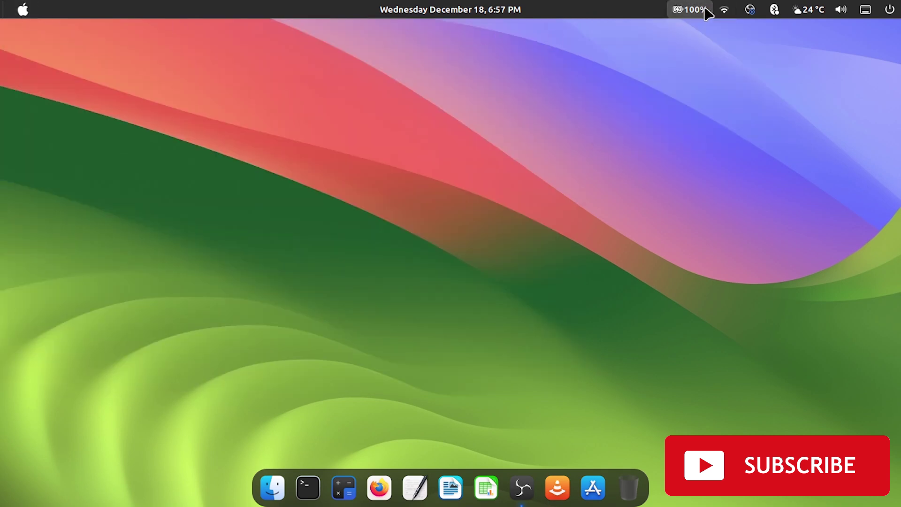
{"action": "left_click", "coordinate": [775, 11]}
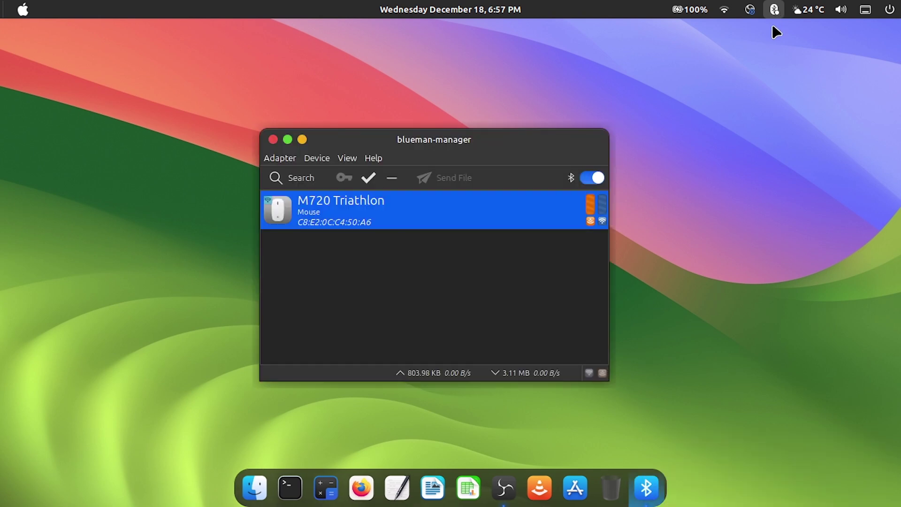
{"action": "left_click", "coordinate": [273, 141]}
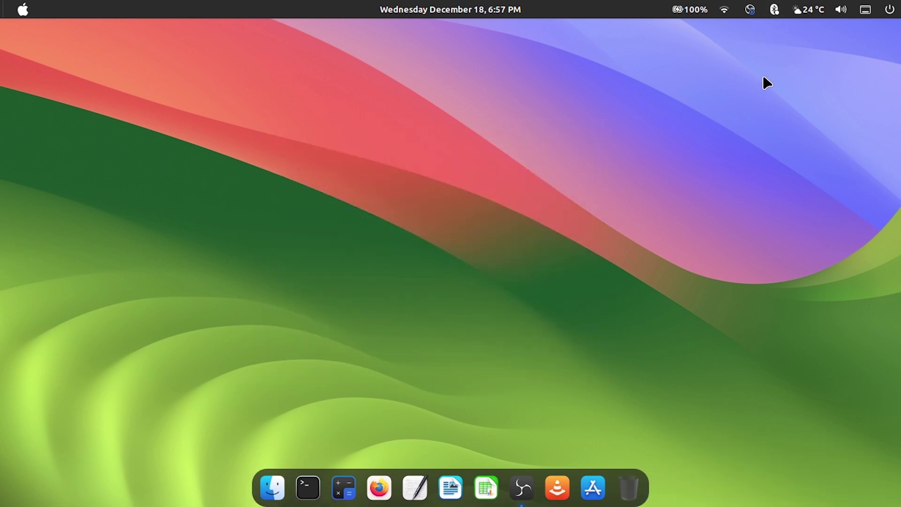
Step: Check the weather forecast and sound controls, then bring up the power and session options
{"action": "left_click", "coordinate": [814, 11]}
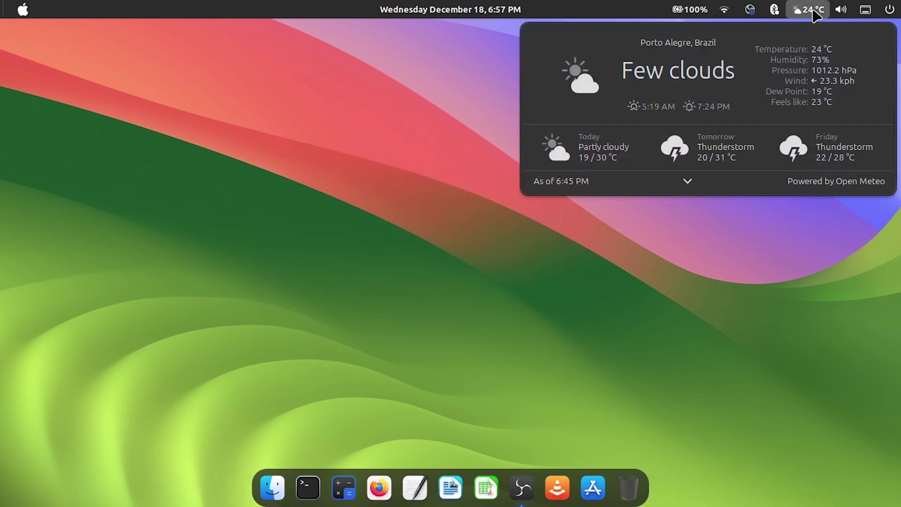
{"action": "left_click", "coordinate": [816, 12]}
{"action": "left_click", "coordinate": [842, 10]}
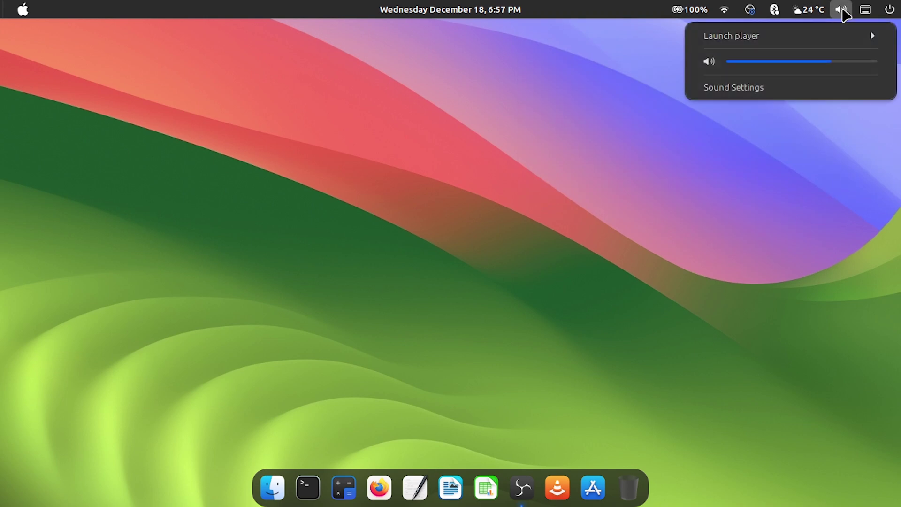
{"action": "left_click", "coordinate": [843, 10]}
{"action": "left_click", "coordinate": [890, 10]}
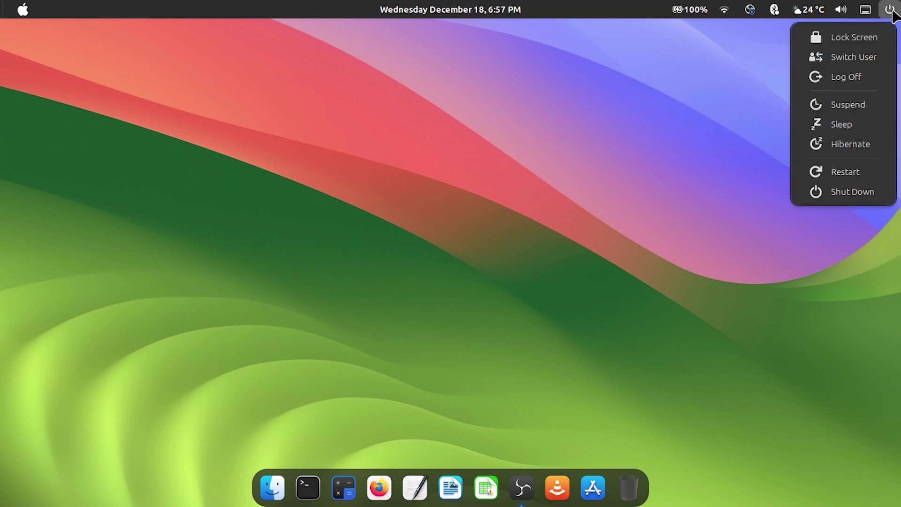